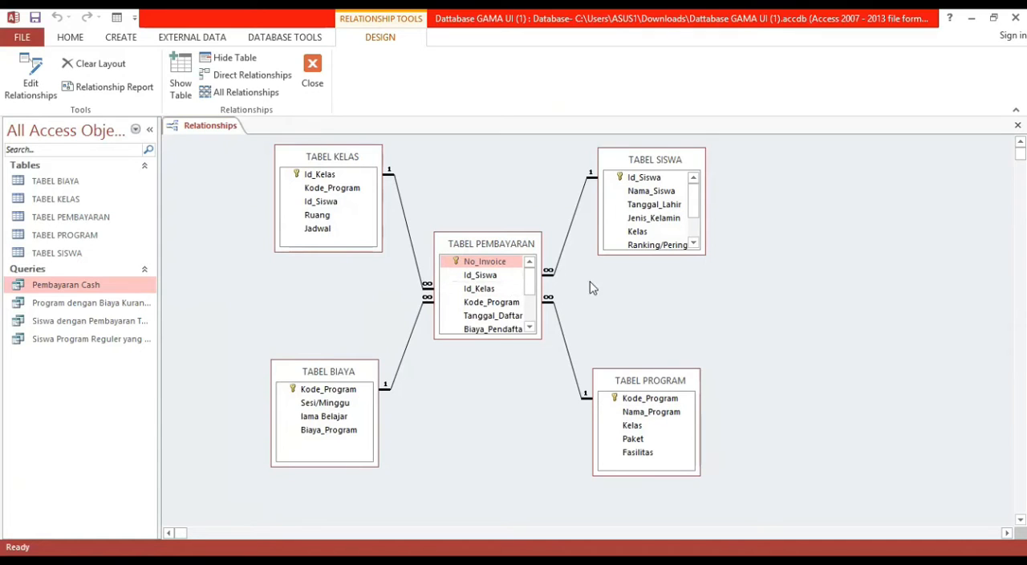
# Review the existing Kode_Program relationship between TABEL PROGRAM and TABEL PEMBAYARAN, and close the relationships view.
pyautogui.moveTo(639, 400); pyautogui.dragTo(510, 307)
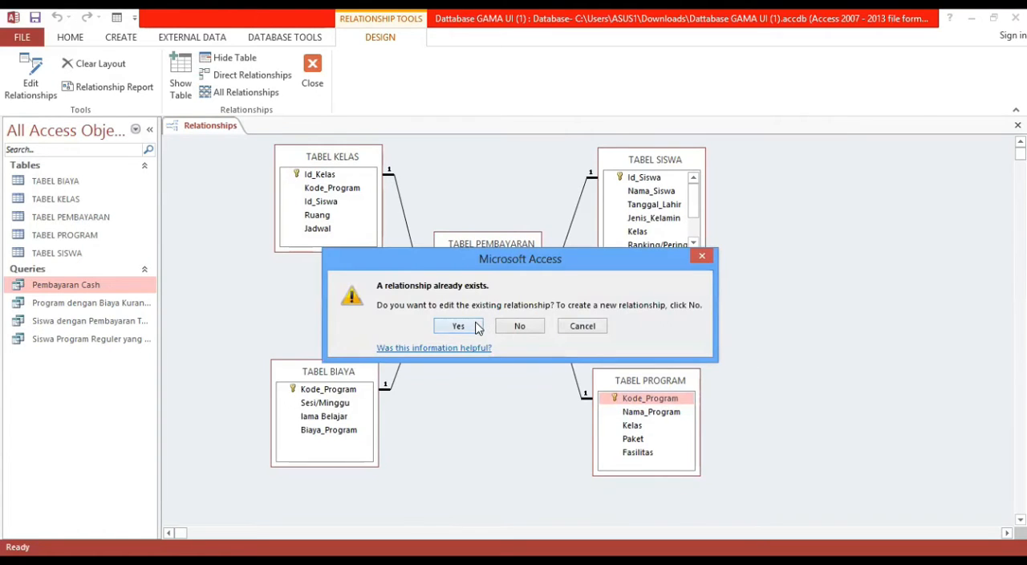
pyautogui.click(459, 325)
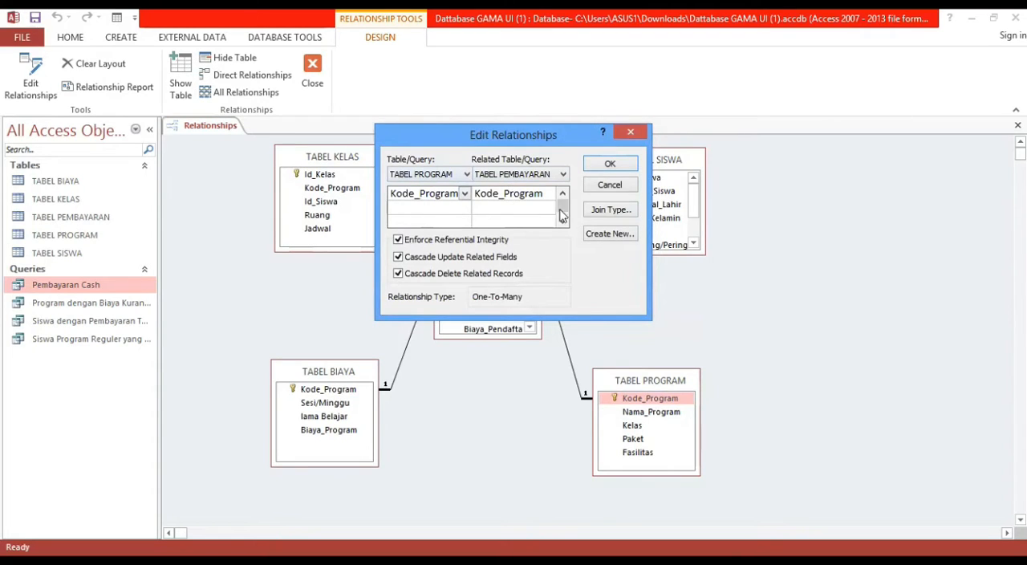
pyautogui.click(602, 168)
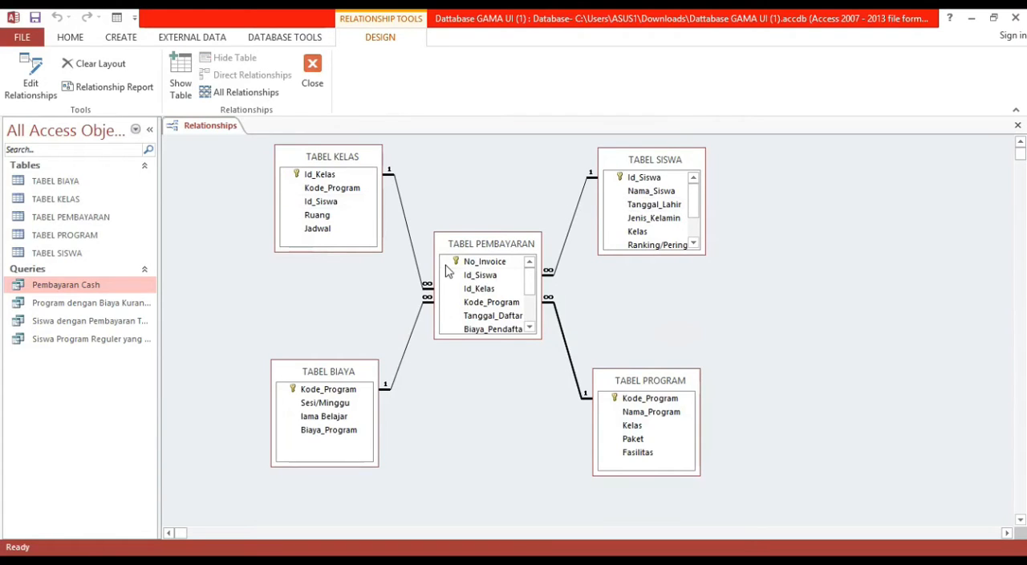
pyautogui.click(313, 76)
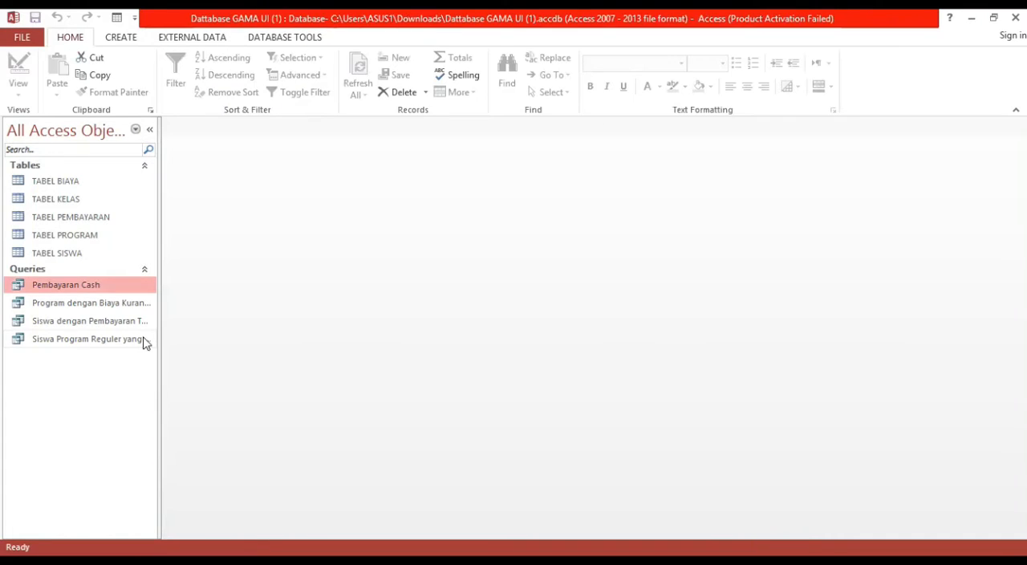
# Open the four saved queries one after another to examine their records.
pyautogui.doubleClick(116, 289)
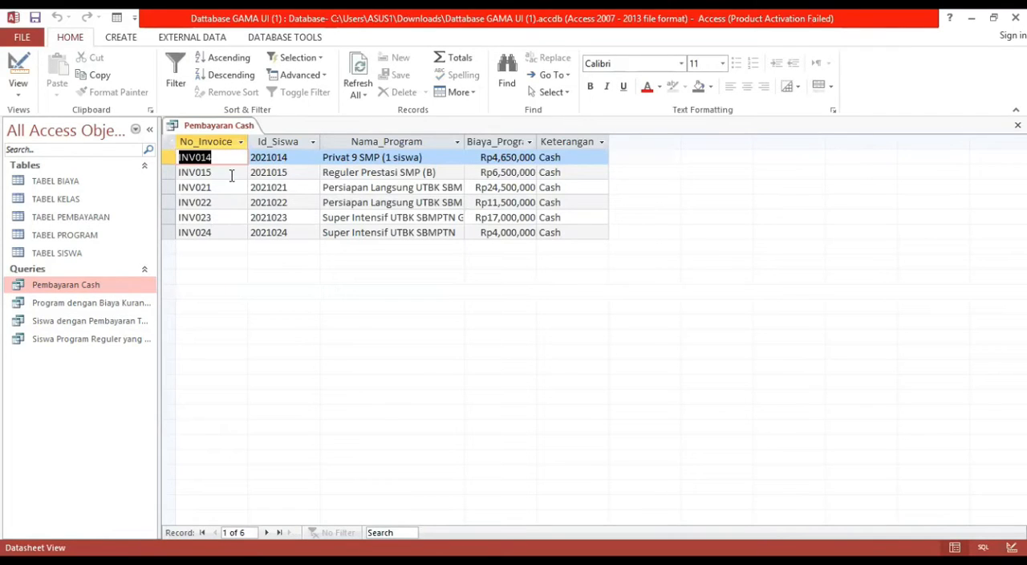
pyautogui.doubleClick(117, 308)
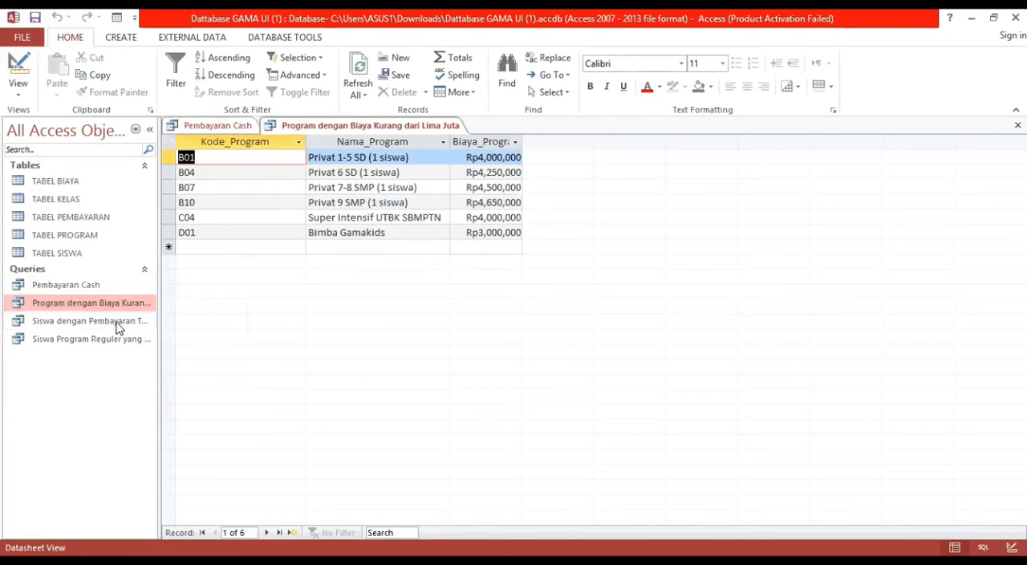
pyautogui.doubleClick(118, 322)
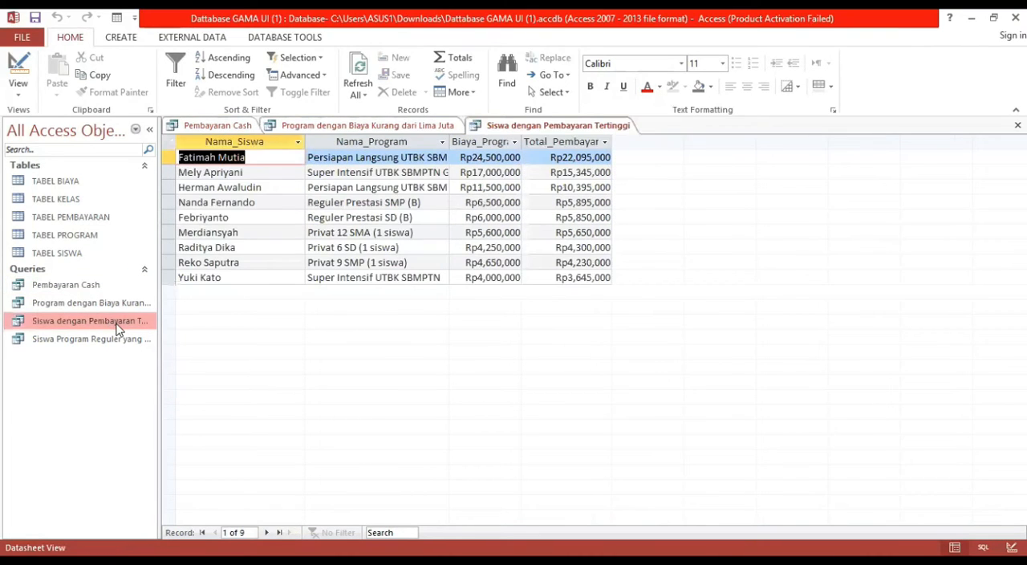
pyautogui.doubleClick(108, 340)
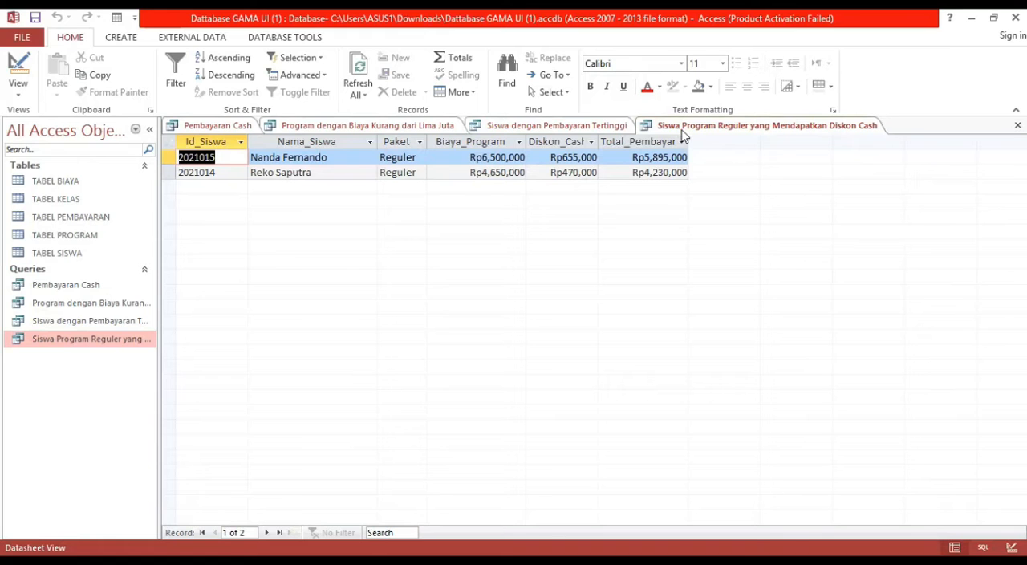
# Close all four open query datasheets, ending with Pembayaran Cash.
pyautogui.rightClick(680, 133)
pyautogui.click(698, 158)
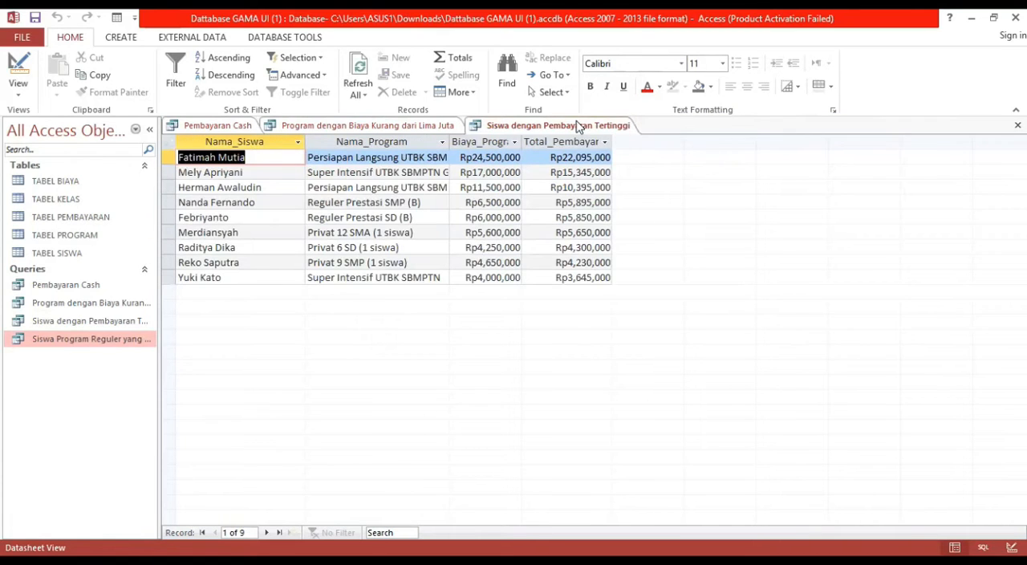
pyautogui.rightClick(580, 129)
pyautogui.click(610, 150)
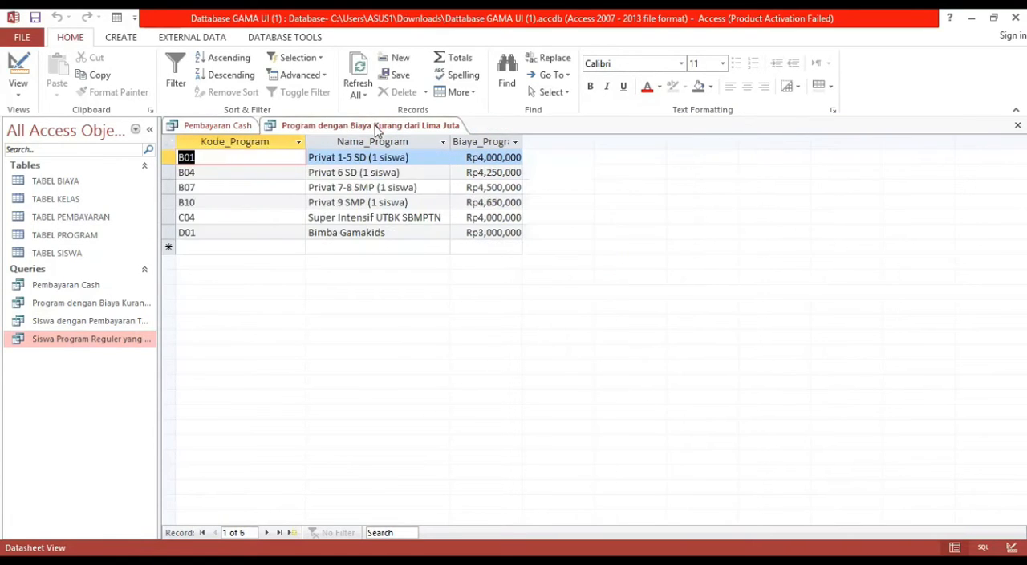
pyautogui.rightClick(377, 128)
pyautogui.click(409, 154)
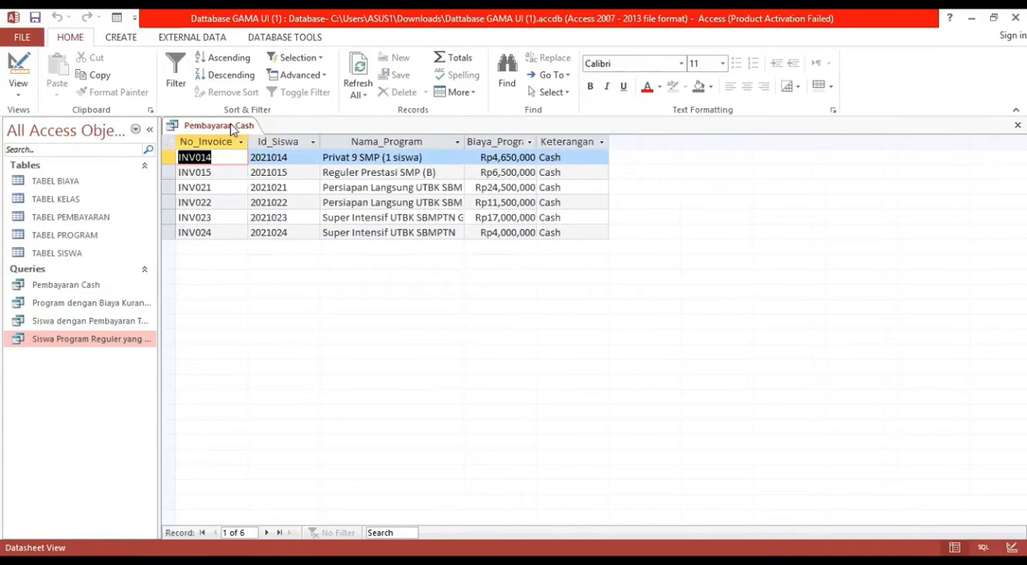
pyautogui.rightClick(232, 130)
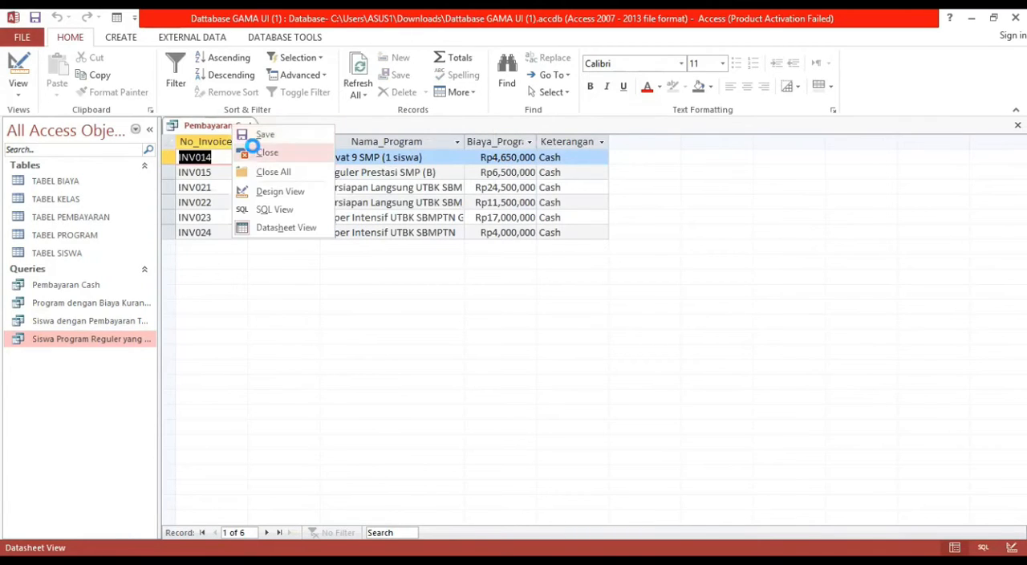
pyautogui.click(256, 152)
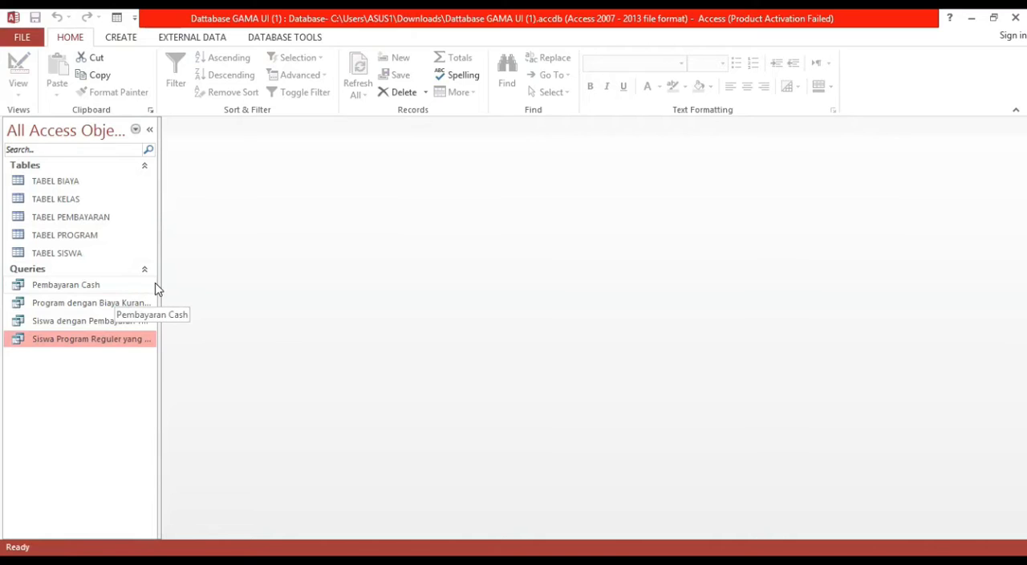
# Create a new design-view query containing TABEL BIAYA, TABEL PEMBAYARAN, TABEL PROGRAM and TABEL SISWA.
pyautogui.click(132, 39)
pyautogui.click(229, 95)
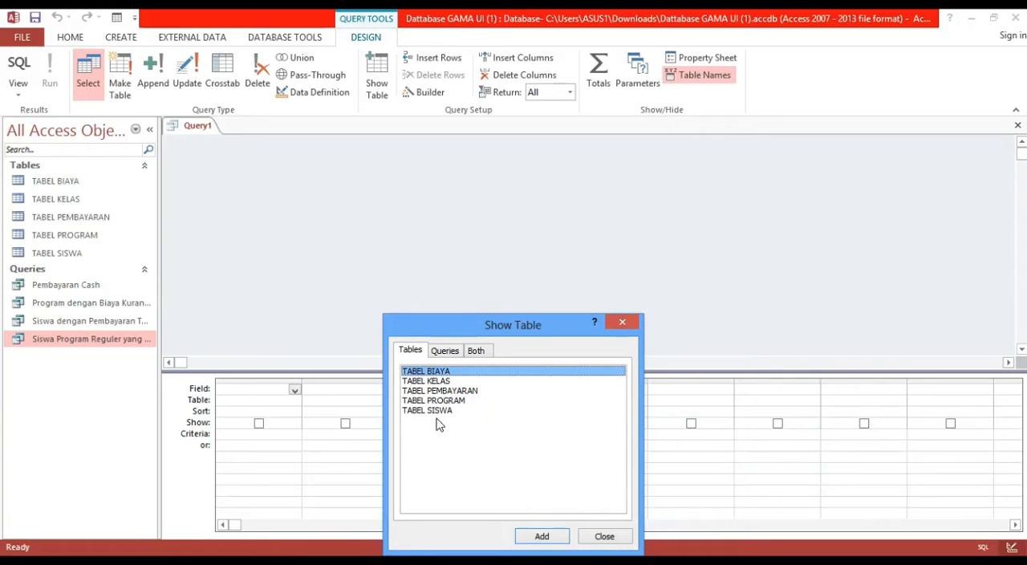
pyautogui.click(451, 393)
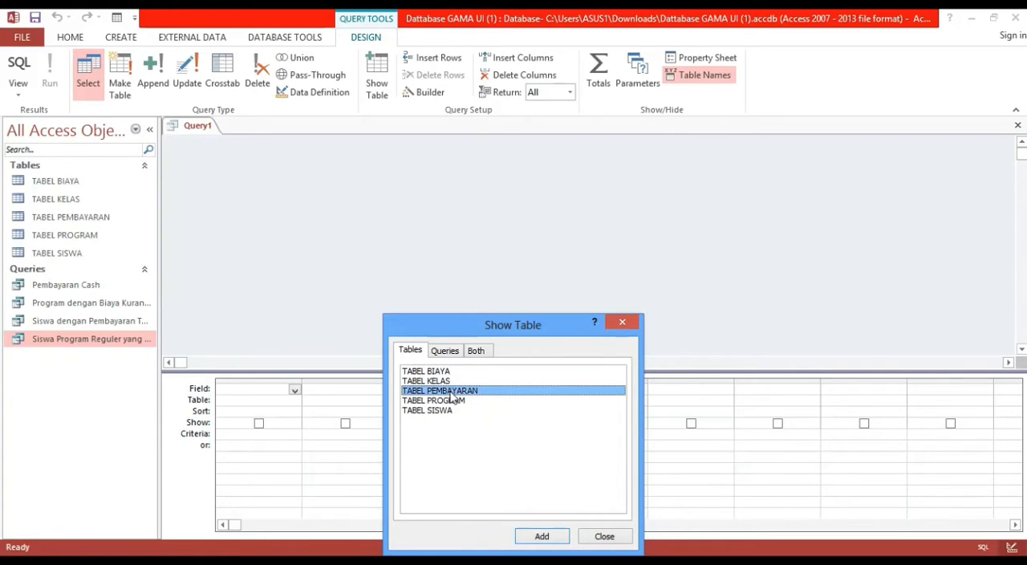
pyautogui.keyDown('ctrl'); pyautogui.click(438, 413); pyautogui.keyUp('ctrl')
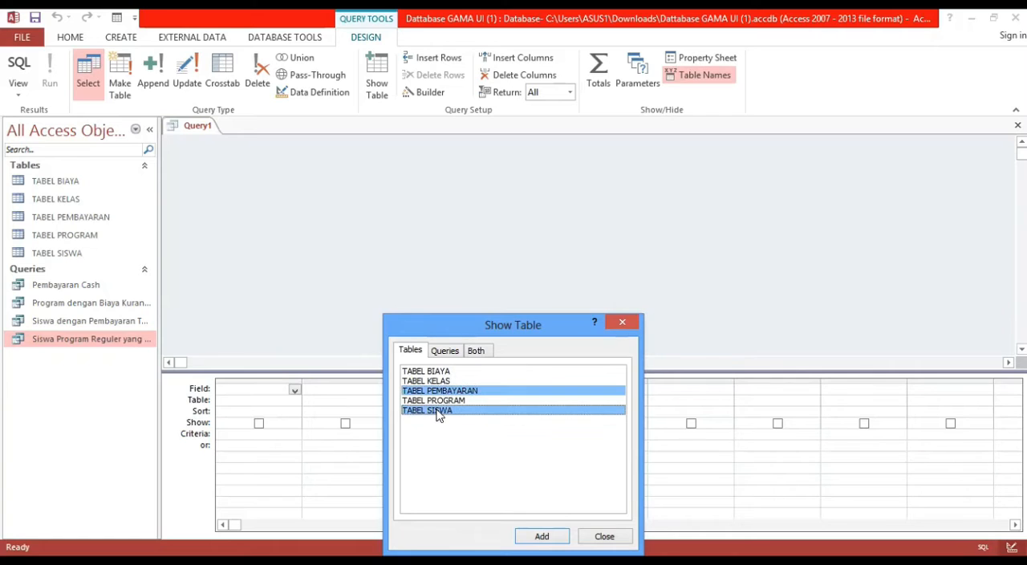
pyautogui.keyDown('ctrl'); pyautogui.click(438, 401); pyautogui.keyUp('ctrl')
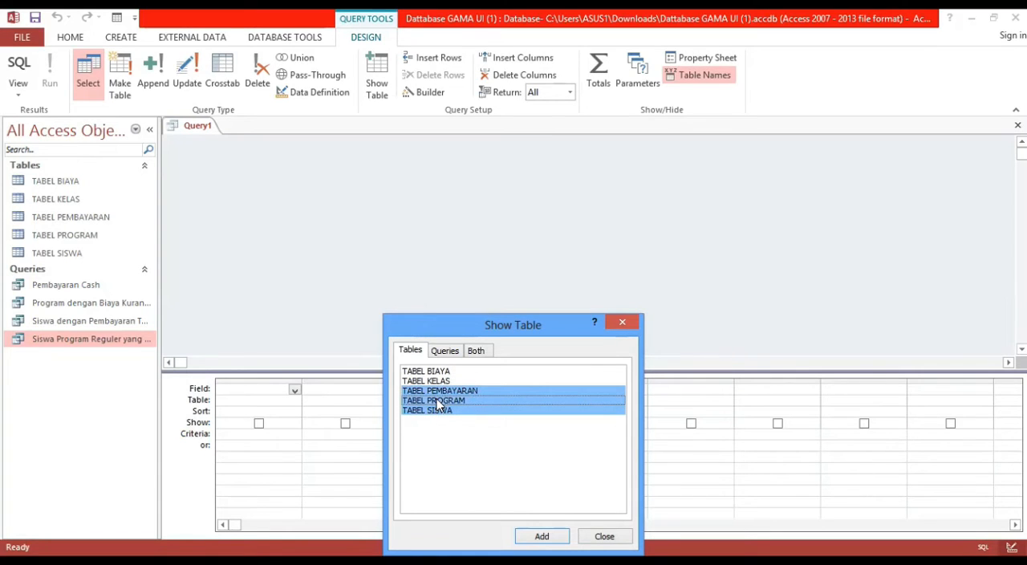
pyautogui.keyDown('ctrl'); pyautogui.click(438, 373); pyautogui.keyUp('ctrl')
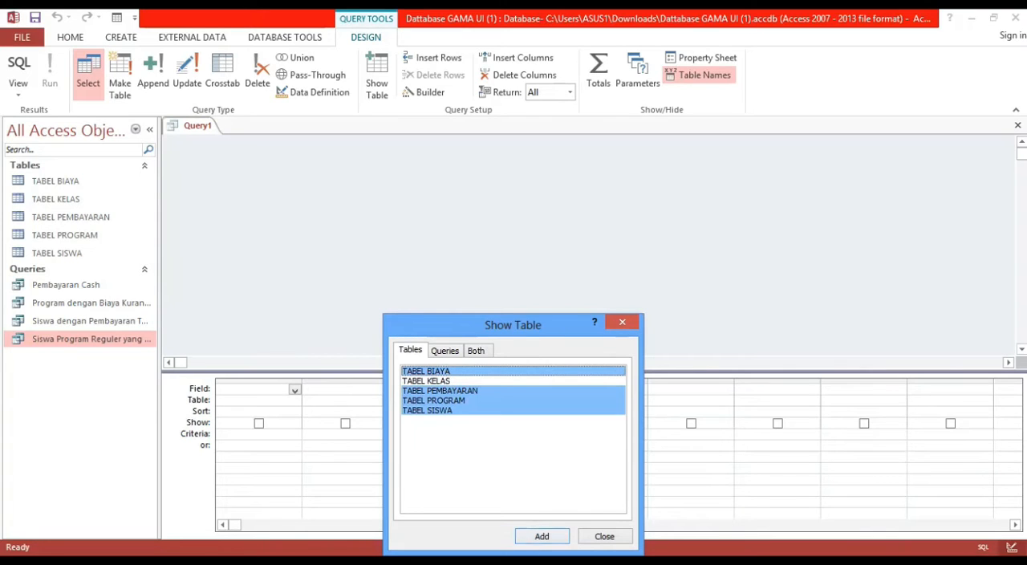
pyautogui.click(539, 540)
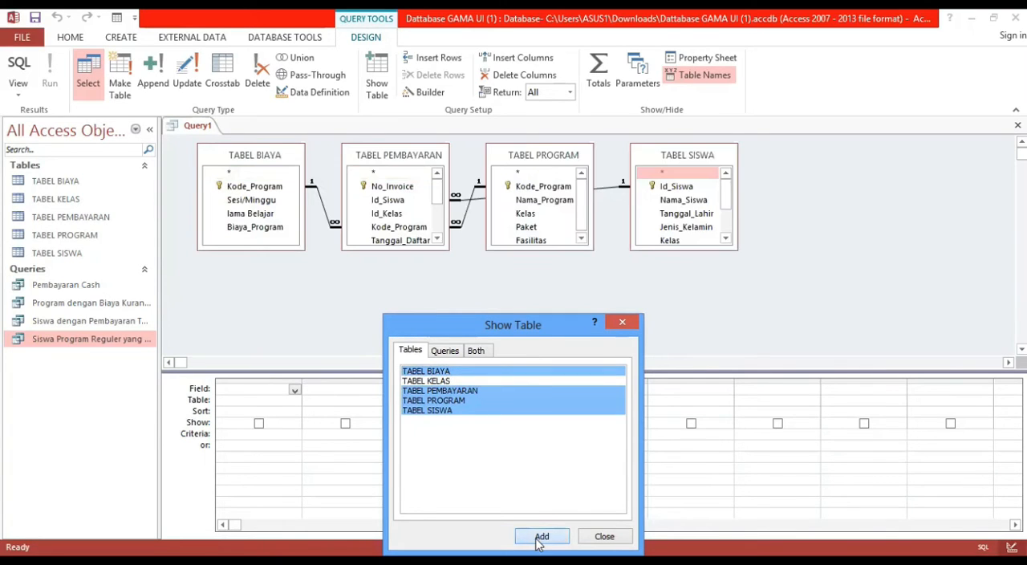
pyautogui.click(604, 536)
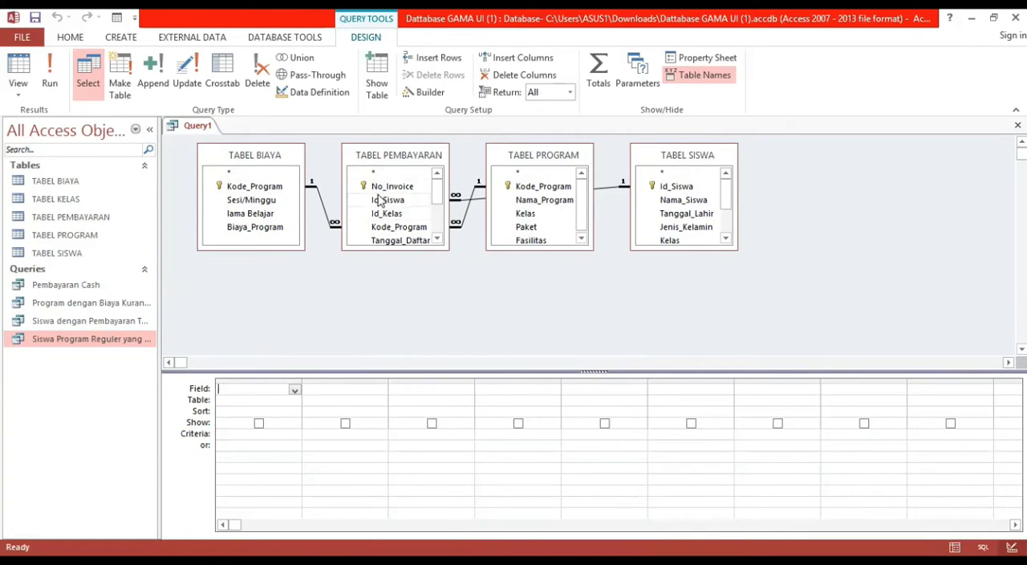
# Add No_Invoice and Keterangan from TABEL PEMBAYARAN, Id_Siswa from TABEL SISWA, Nama_Program from TABEL PROGRAM and Biaya_Program from TABEL BIAYA, with Keterangan last.
pyautogui.moveTo(387, 187); pyautogui.dragTo(265, 388)
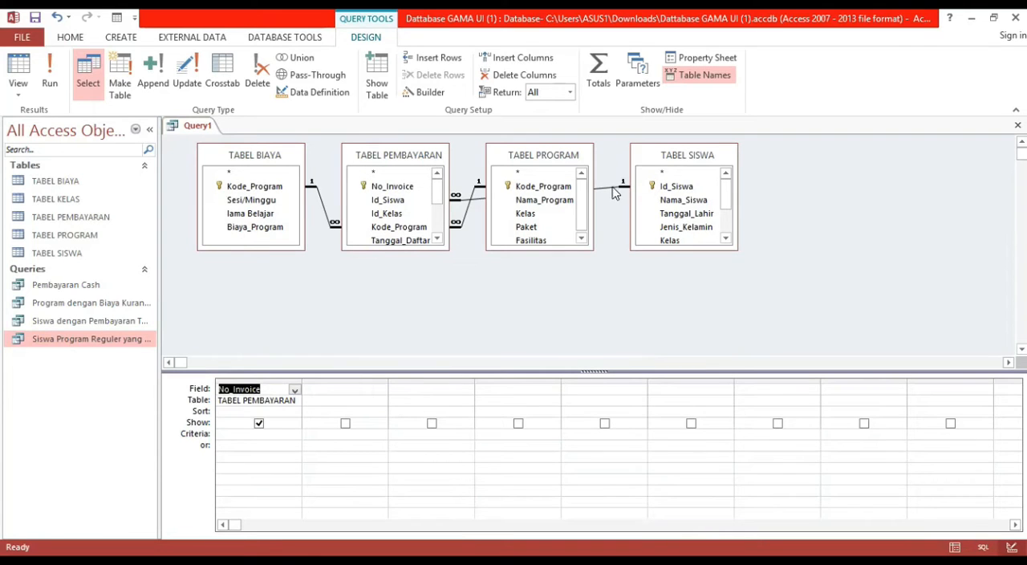
pyautogui.click(658, 189)
pyautogui.moveTo(658, 192); pyautogui.dragTo(351, 391)
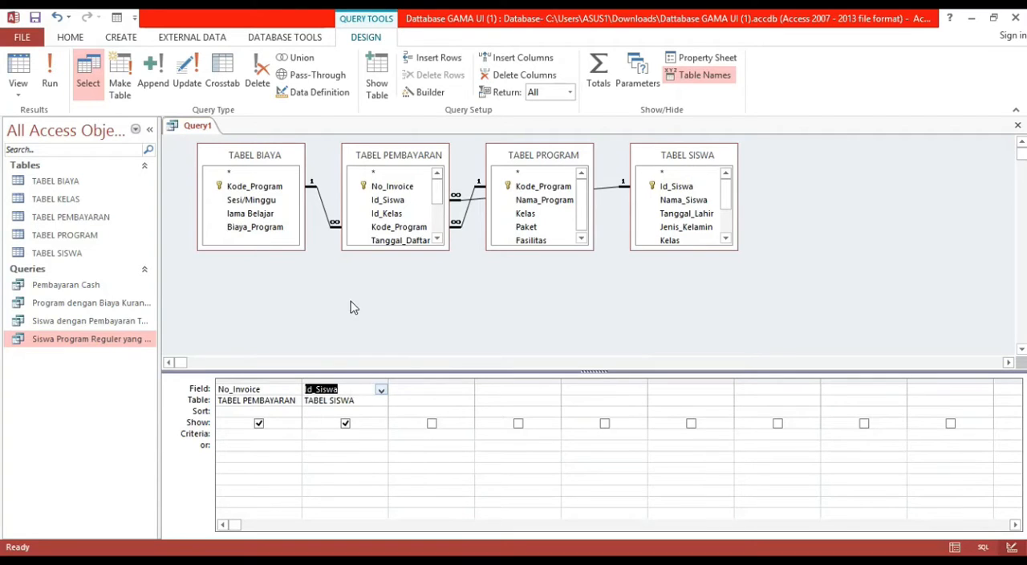
pyautogui.moveTo(542, 201); pyautogui.dragTo(415, 389)
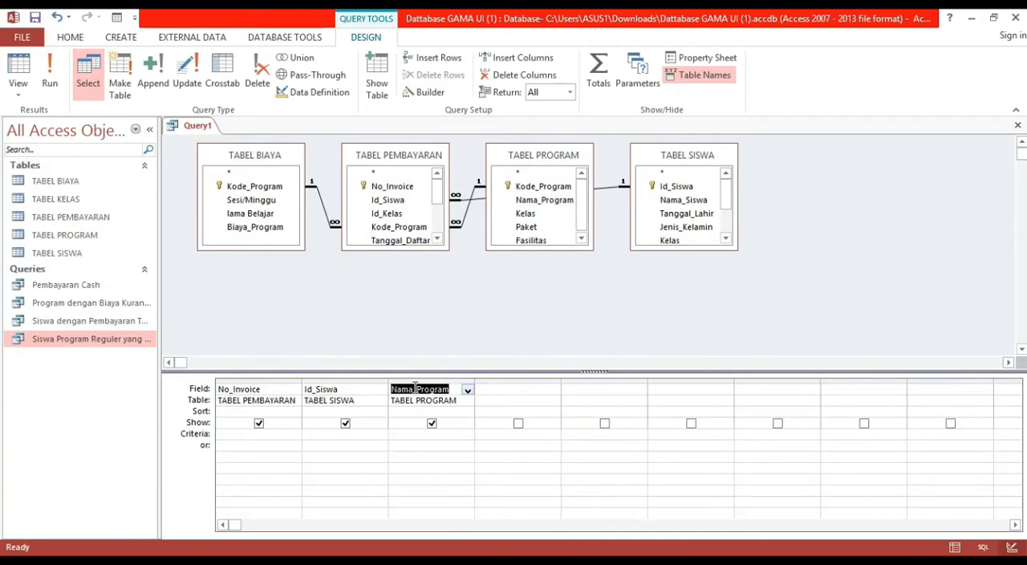
pyautogui.moveTo(276, 229); pyautogui.dragTo(495, 388)
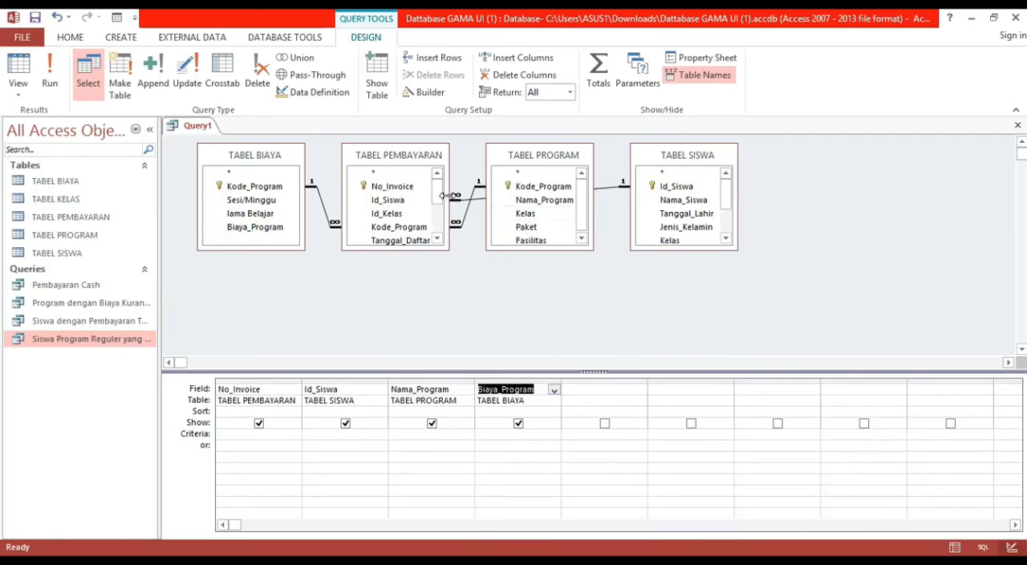
pyautogui.moveTo(440, 199); pyautogui.dragTo(601, 388)
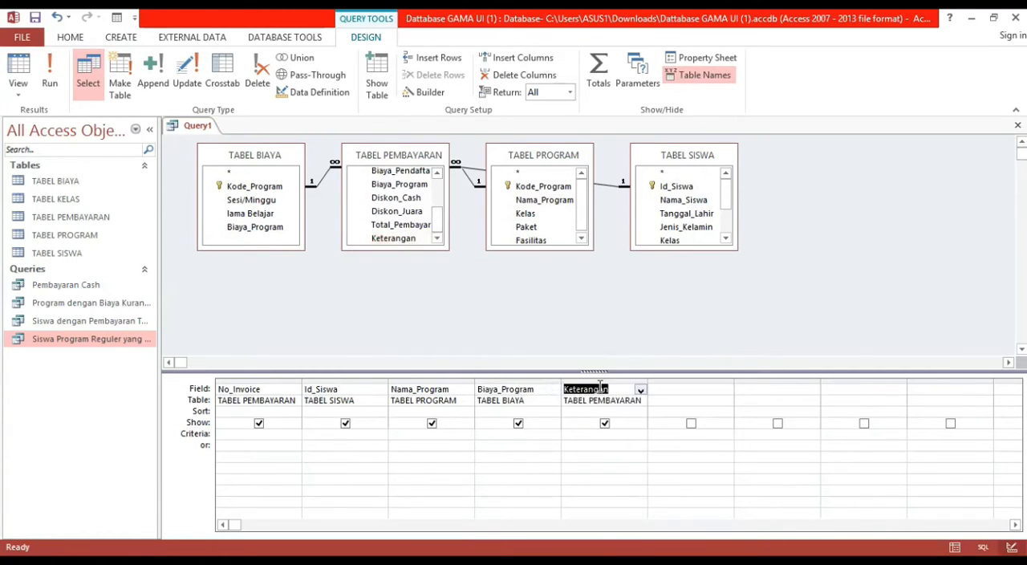
# Set the Keterangan criterion to "cash" and run the query.
pyautogui.click(595, 435)
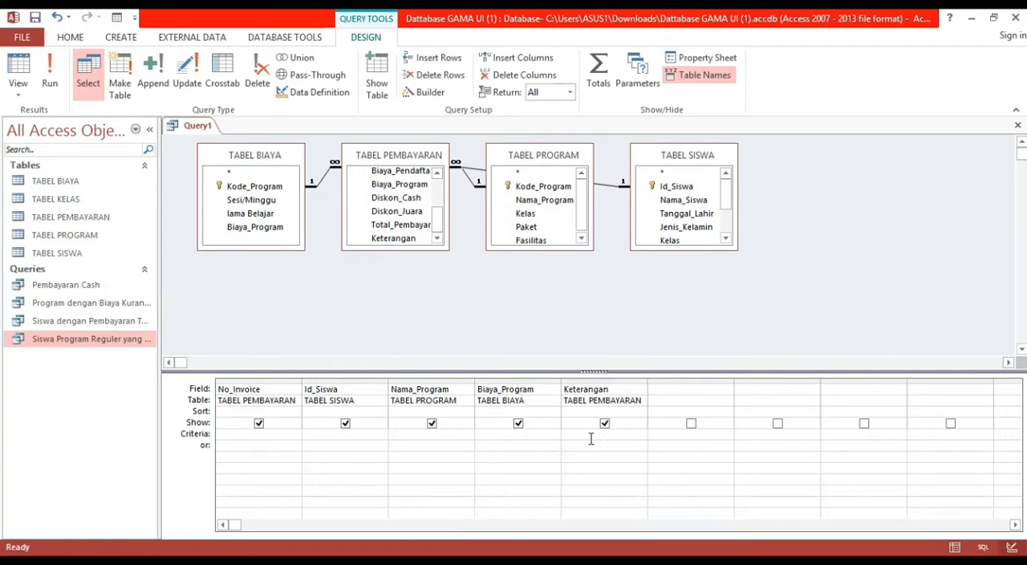
pyautogui.write('cash')
pyautogui.click(59, 71)
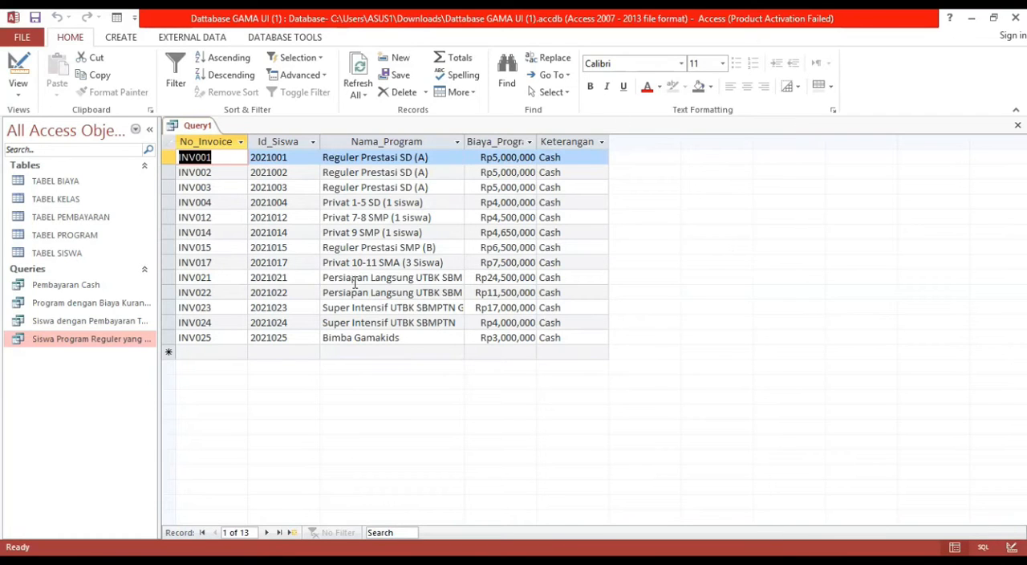
pyautogui.rightClick(194, 134)
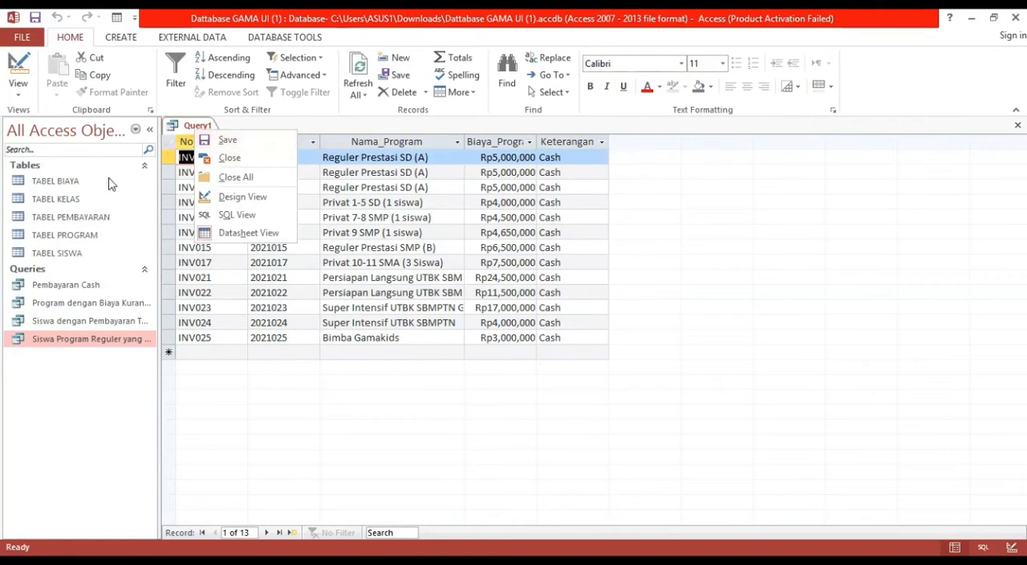
pyautogui.click(256, 140)
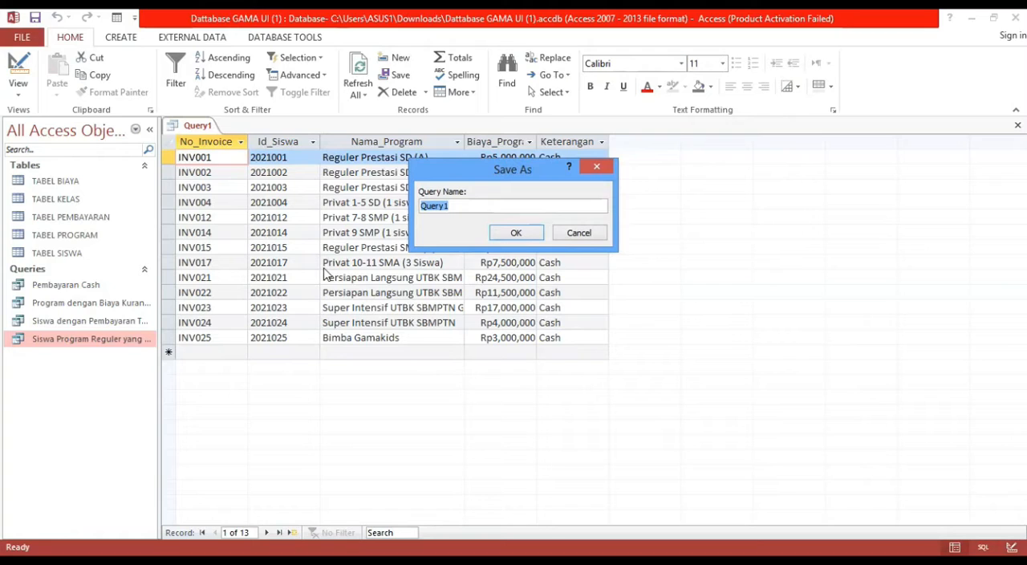
pyautogui.click(582, 239)
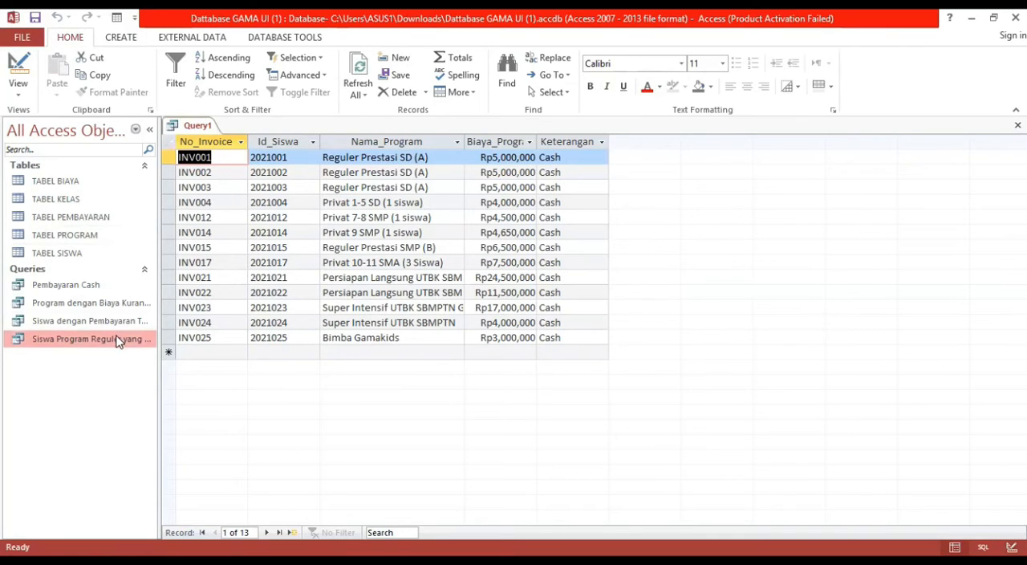
# Close Query1 without saving its design.
pyautogui.rightClick(205, 131)
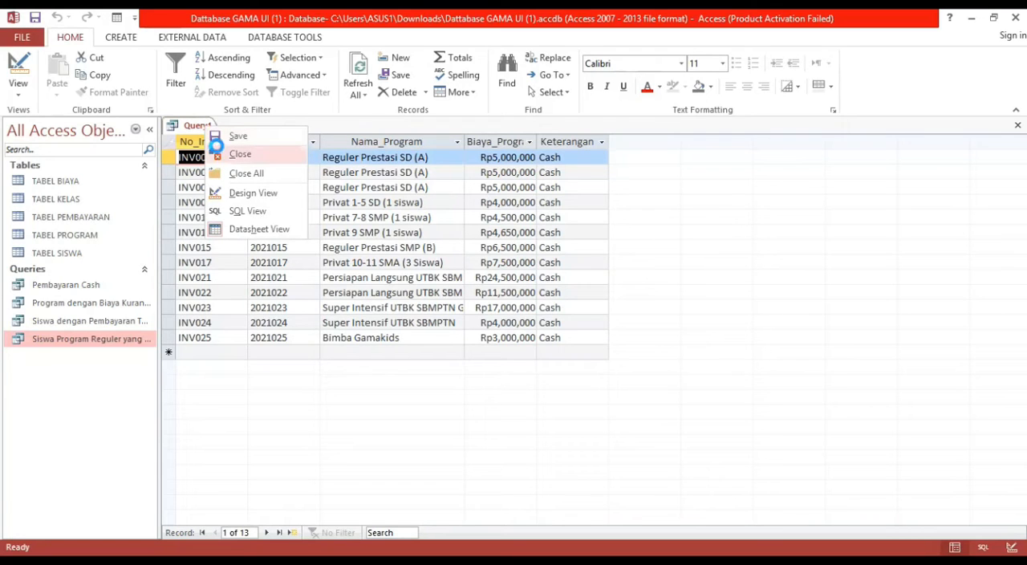
pyautogui.click(218, 153)
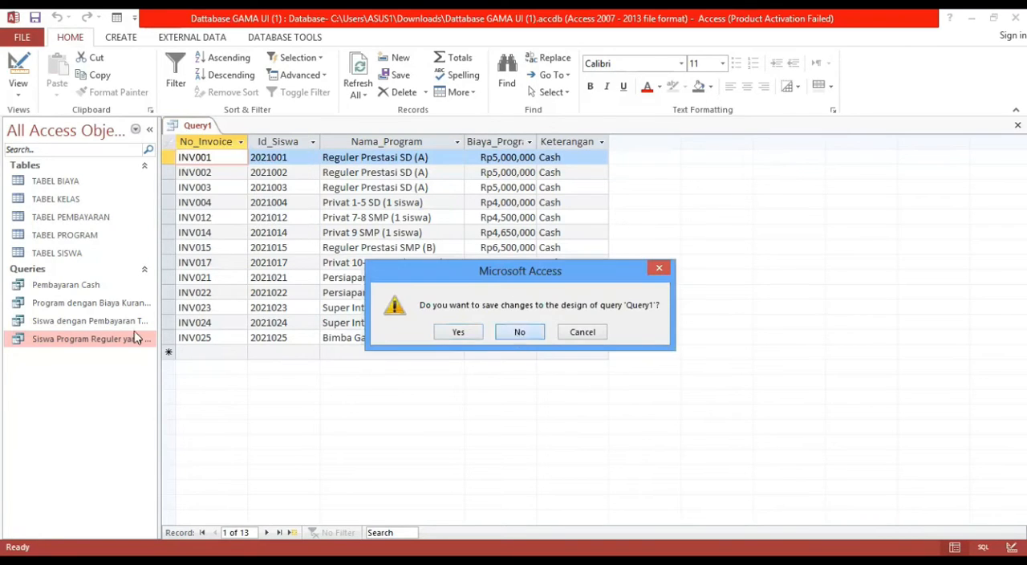
pyautogui.click(516, 332)
# Create a new design-view query containing TABEL BIAYA and TABEL PROGRAM.
pyautogui.click(110, 309)
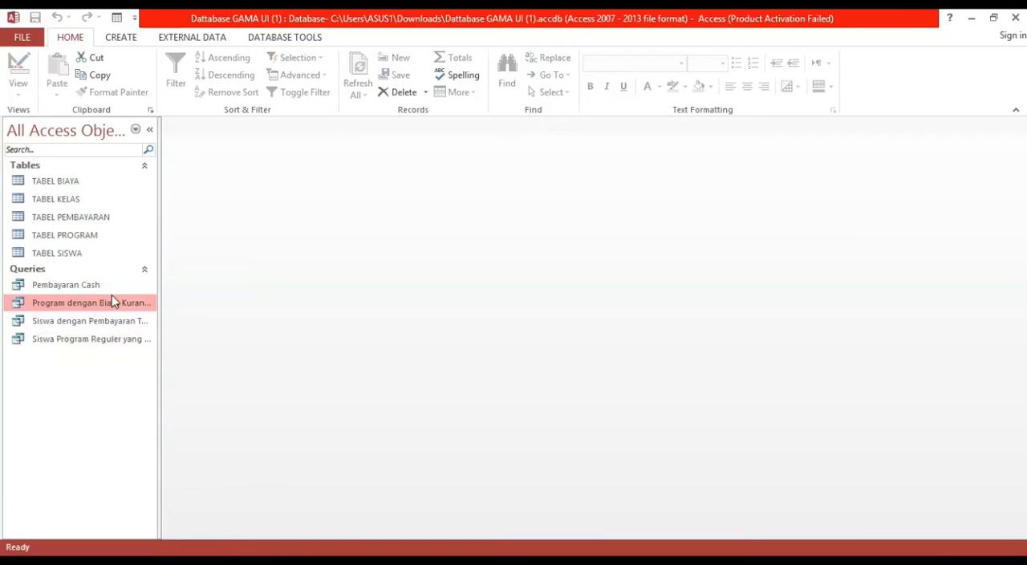
pyautogui.click(107, 41)
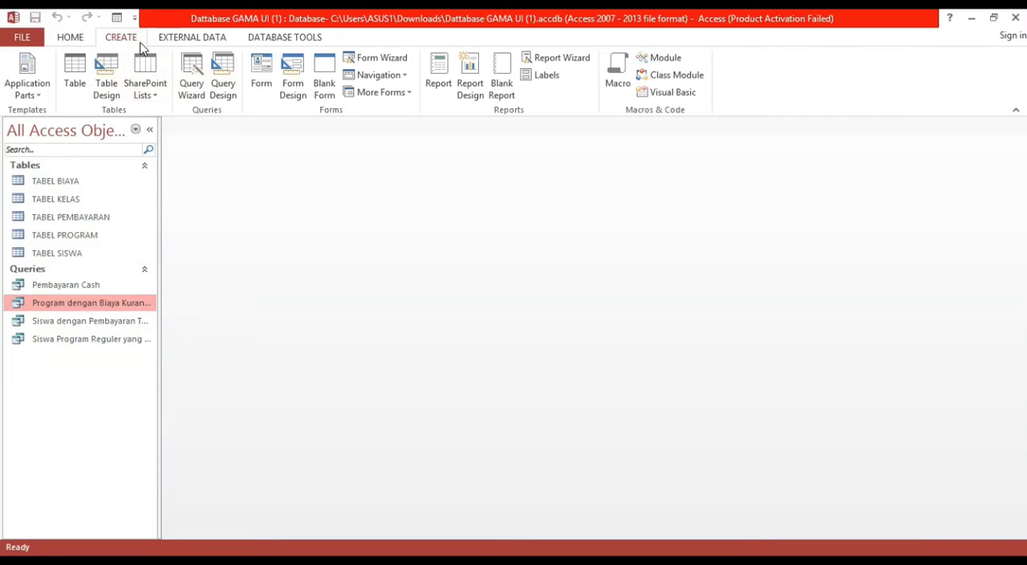
pyautogui.click(224, 85)
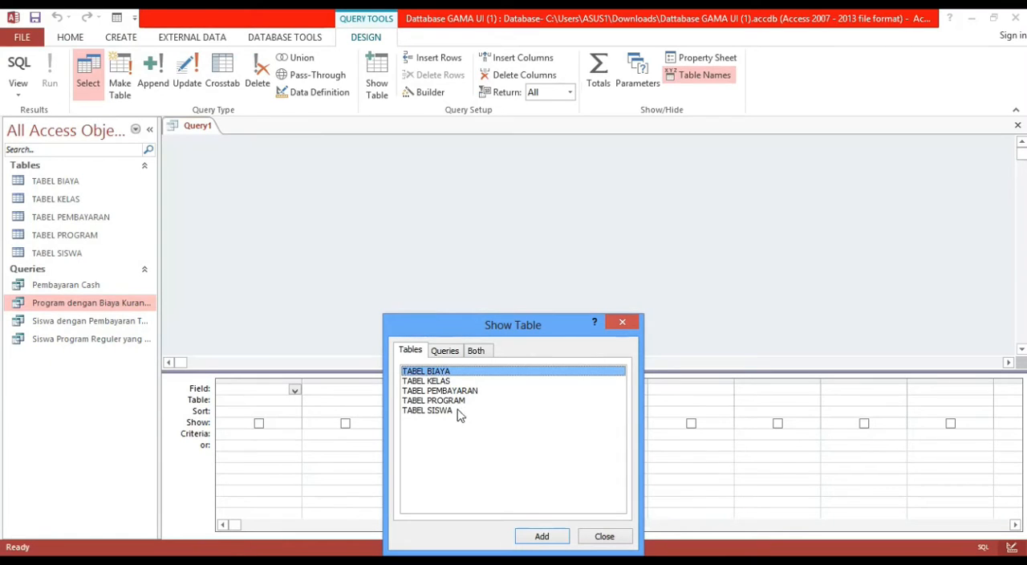
pyautogui.click(454, 400)
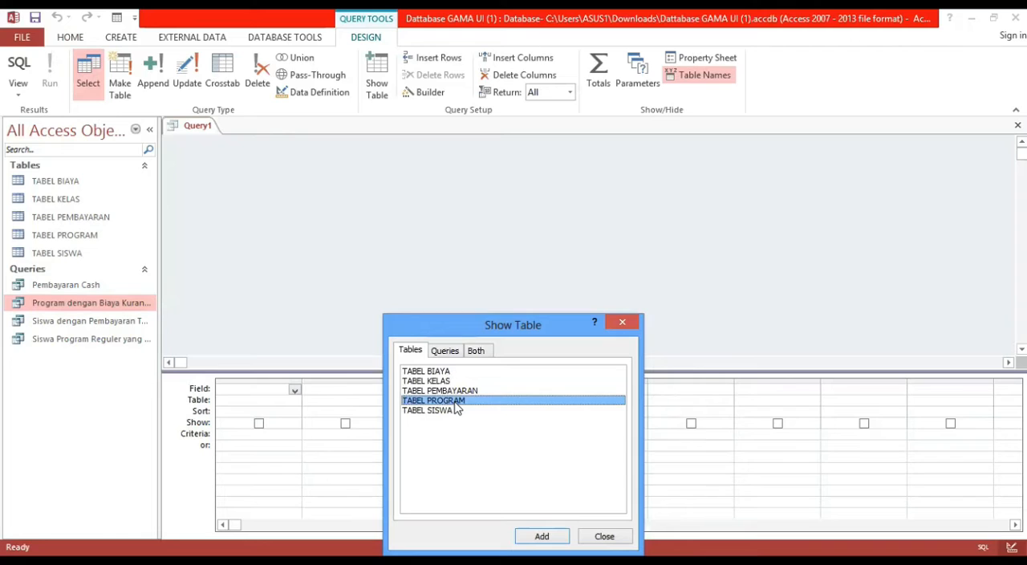
pyautogui.keyDown('ctrl'); pyautogui.click(440, 373); pyautogui.keyUp('ctrl')
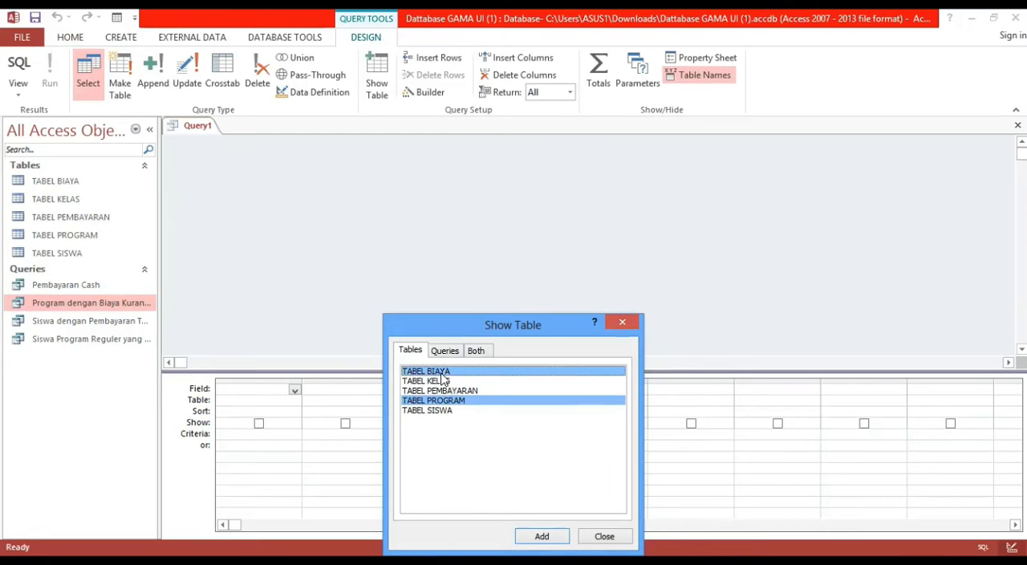
pyautogui.click(541, 536)
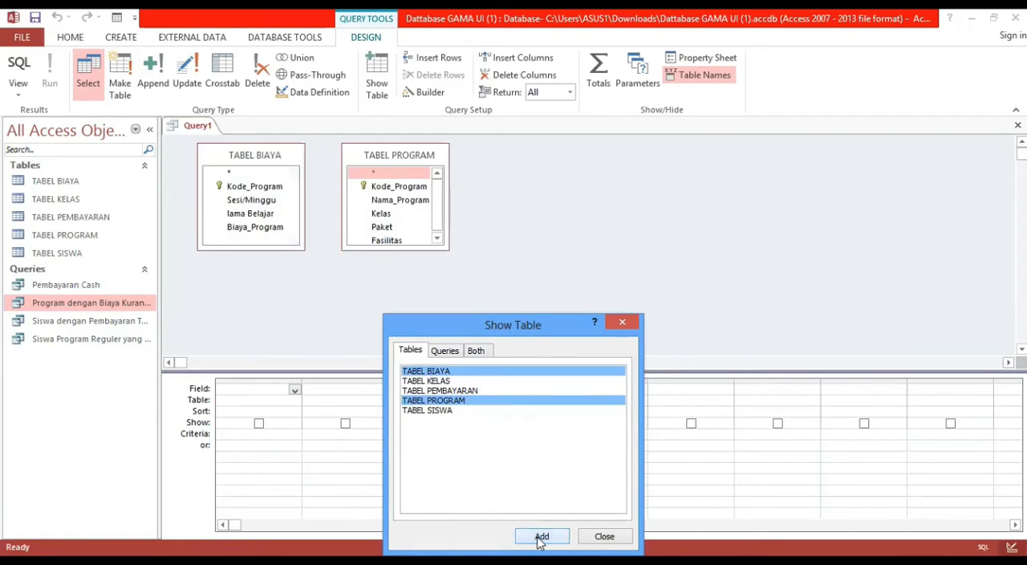
pyautogui.click(605, 537)
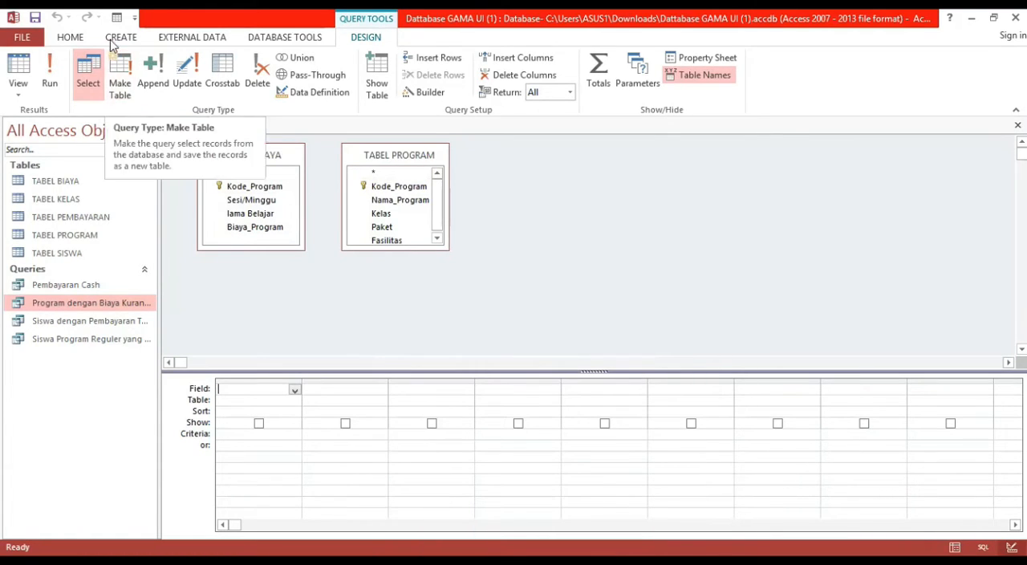
# Add Kode_Program and Nama_Program from TABEL PROGRAM, followed by Biaya_Program from TABEL BIAYA, to the query grid.
pyautogui.moveTo(273, 189); pyautogui.dragTo(256, 387)
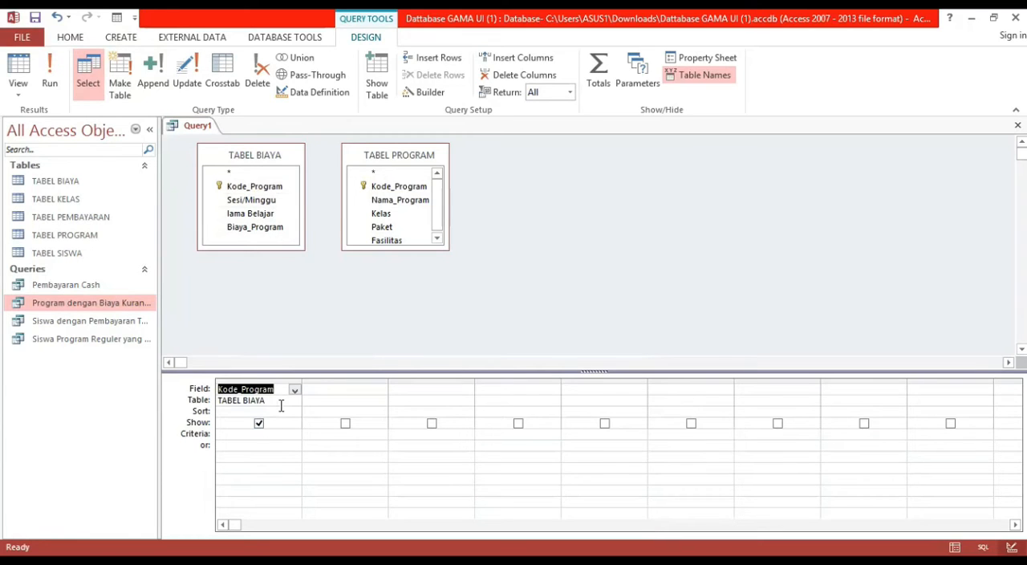
pyautogui.moveTo(394, 189); pyautogui.dragTo(255, 391)
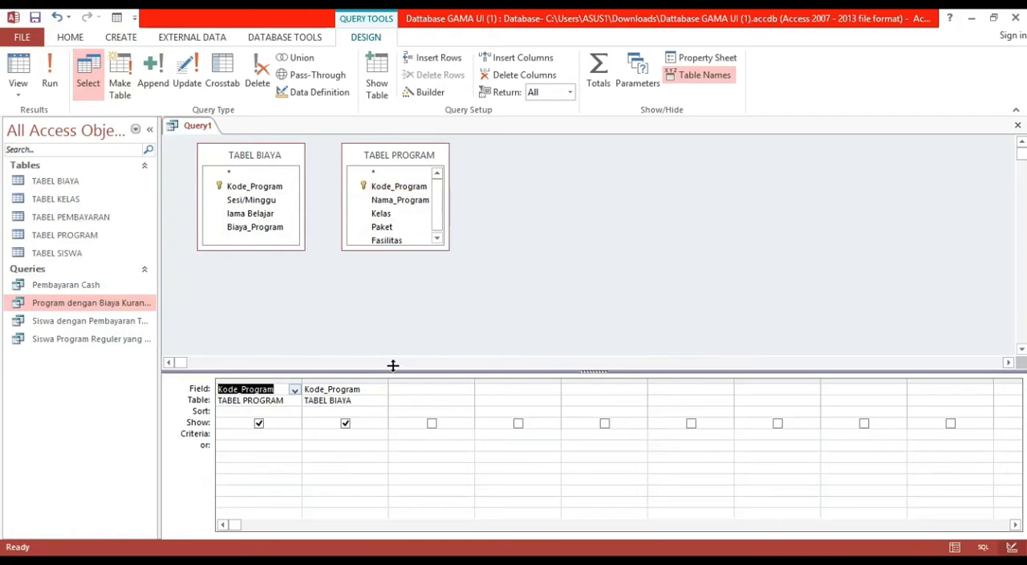
pyautogui.click(382, 390)
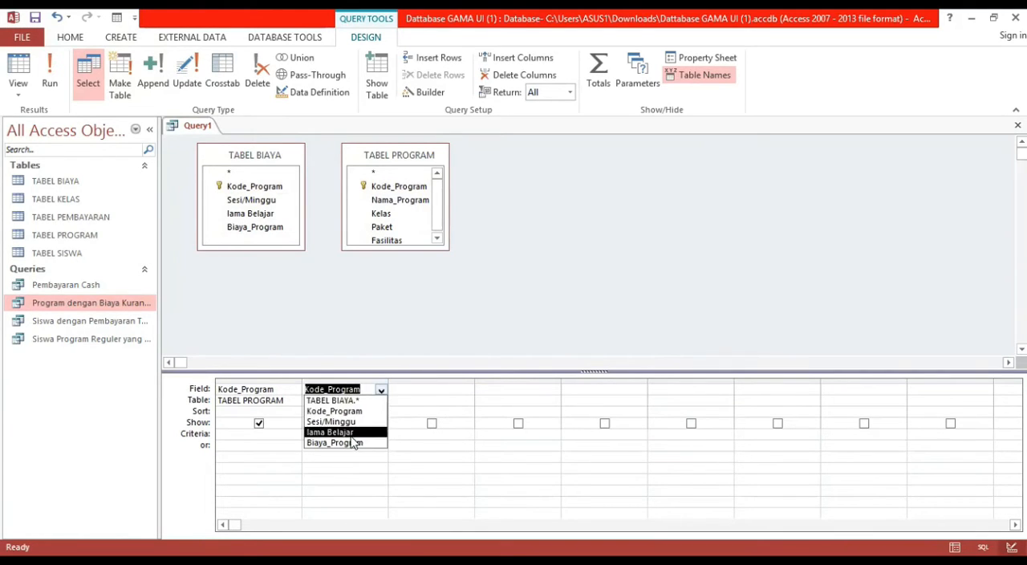
pyautogui.click(380, 393)
pyautogui.click(376, 400)
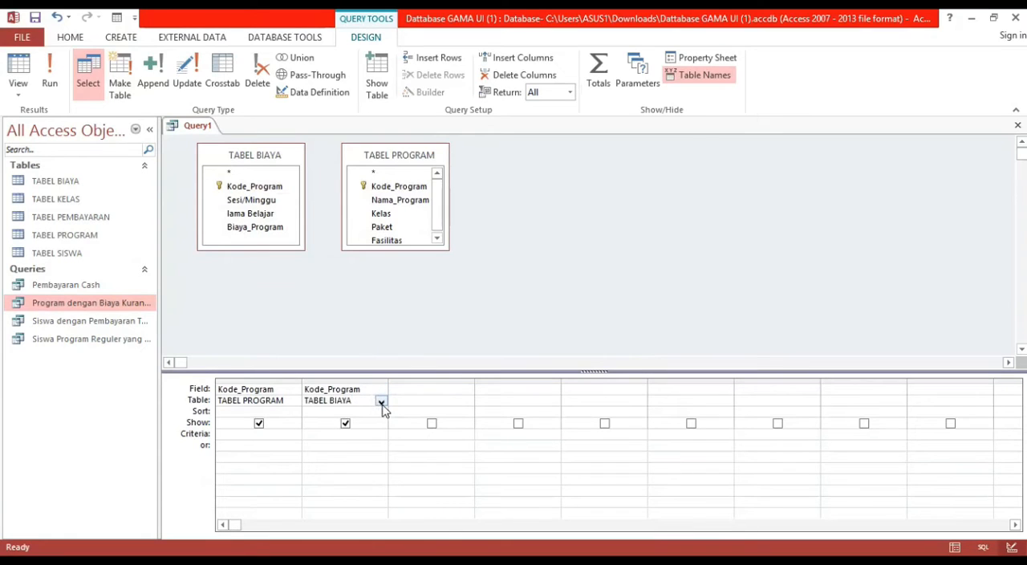
pyautogui.click(382, 402)
pyautogui.click(380, 422)
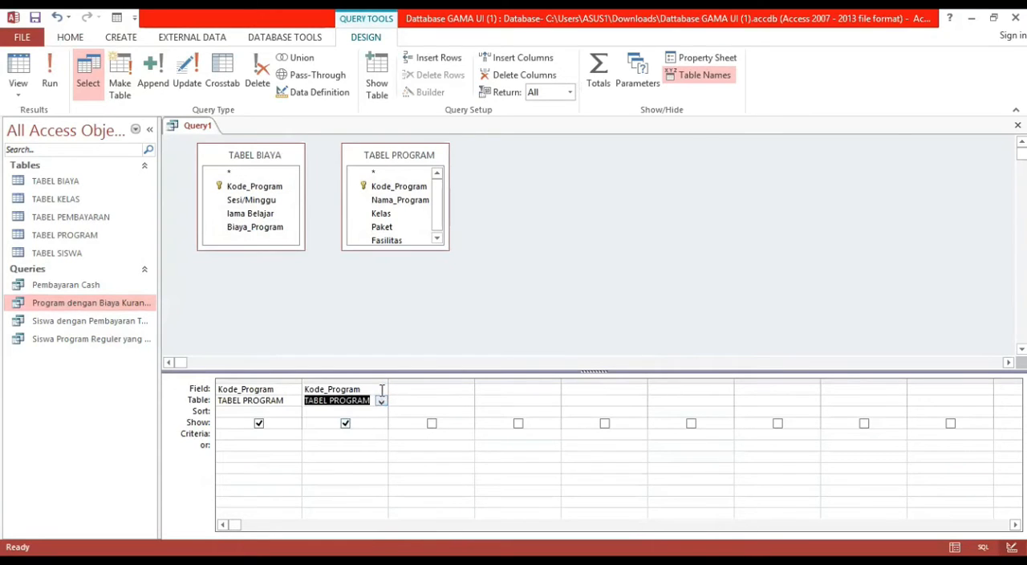
pyautogui.click(382, 389)
pyautogui.click(365, 423)
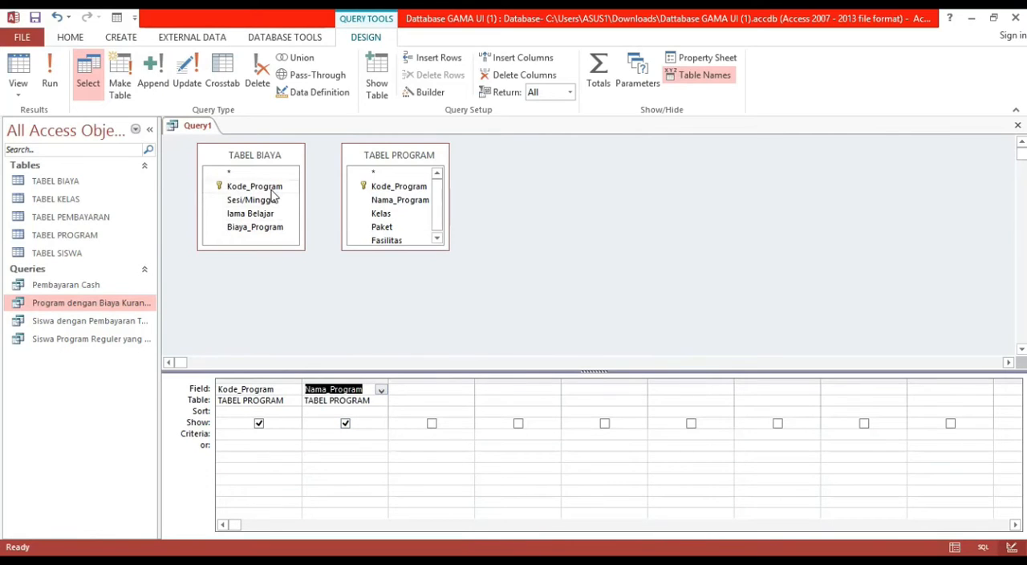
pyautogui.moveTo(237, 227); pyautogui.dragTo(406, 389)
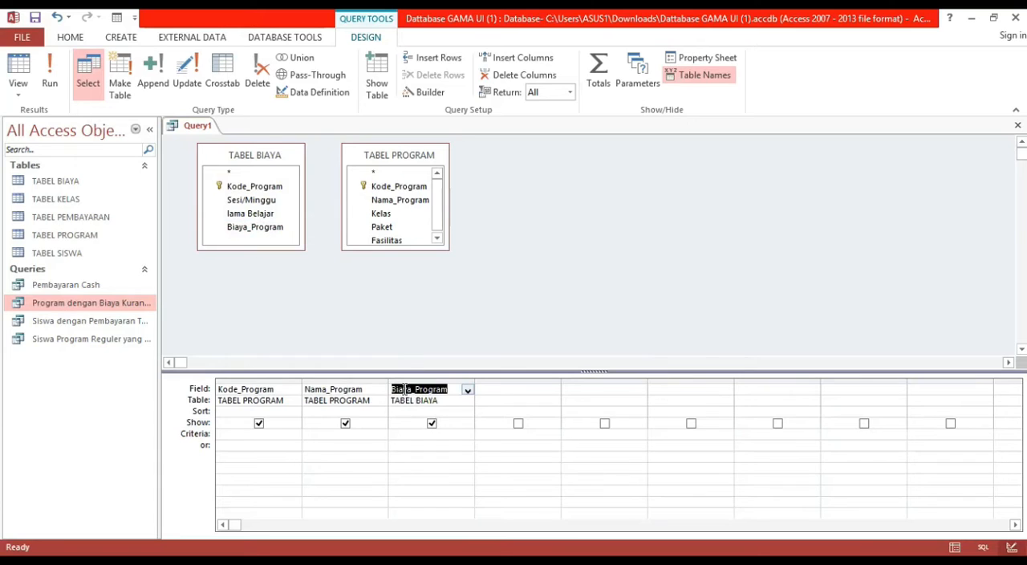
# Enter a less-than criterion for Biaya_Program and run the query.
pyautogui.click(402, 437)
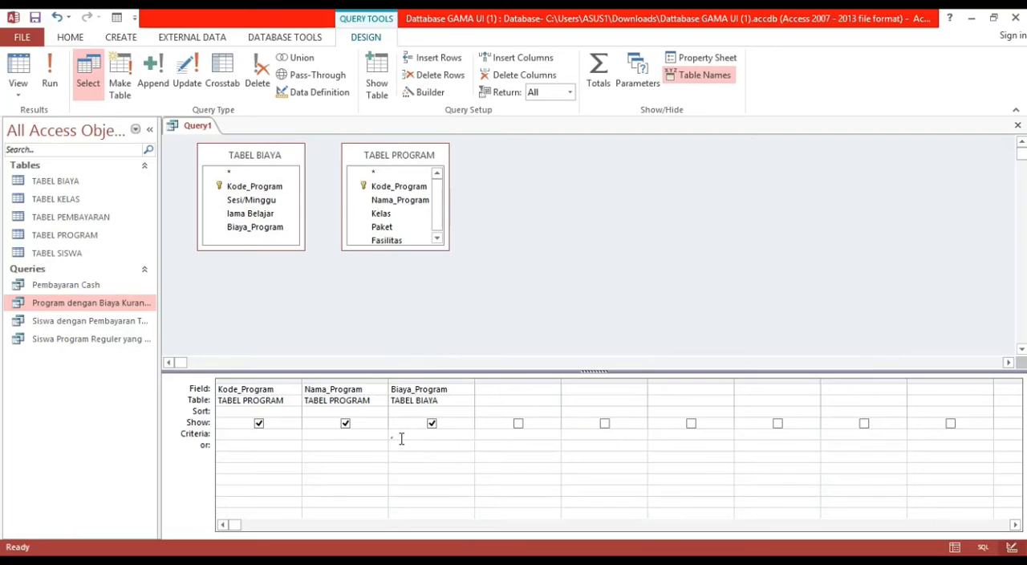
pyautogui.write('<9000000')
pyautogui.click(53, 76)
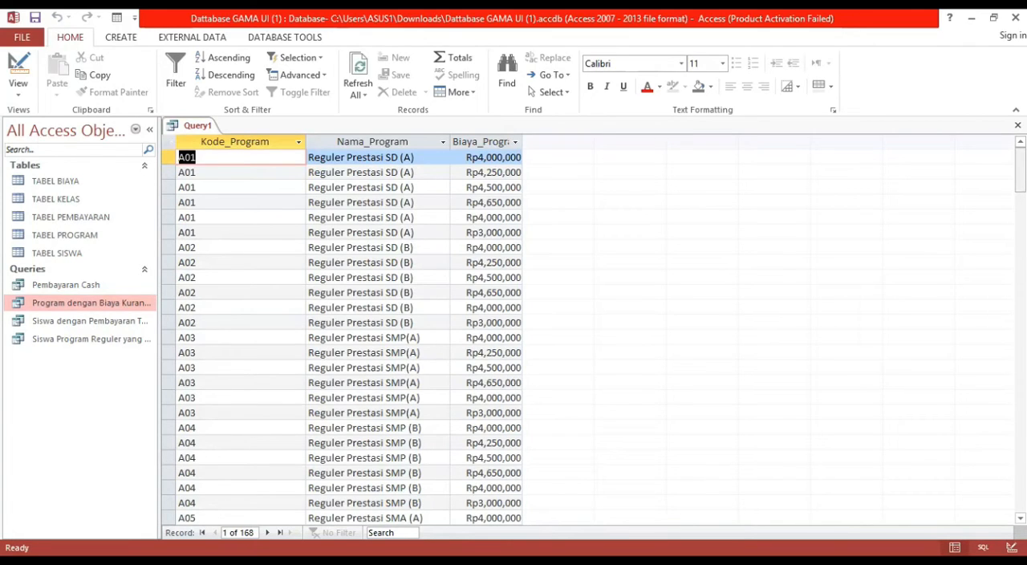
pyautogui.click(193, 129)
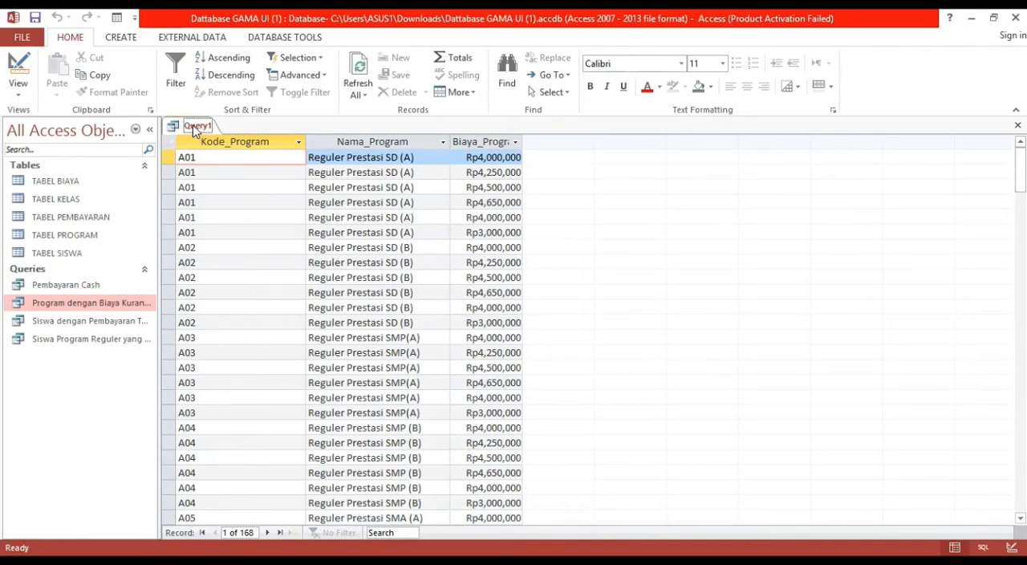
pyautogui.rightClick(193, 129)
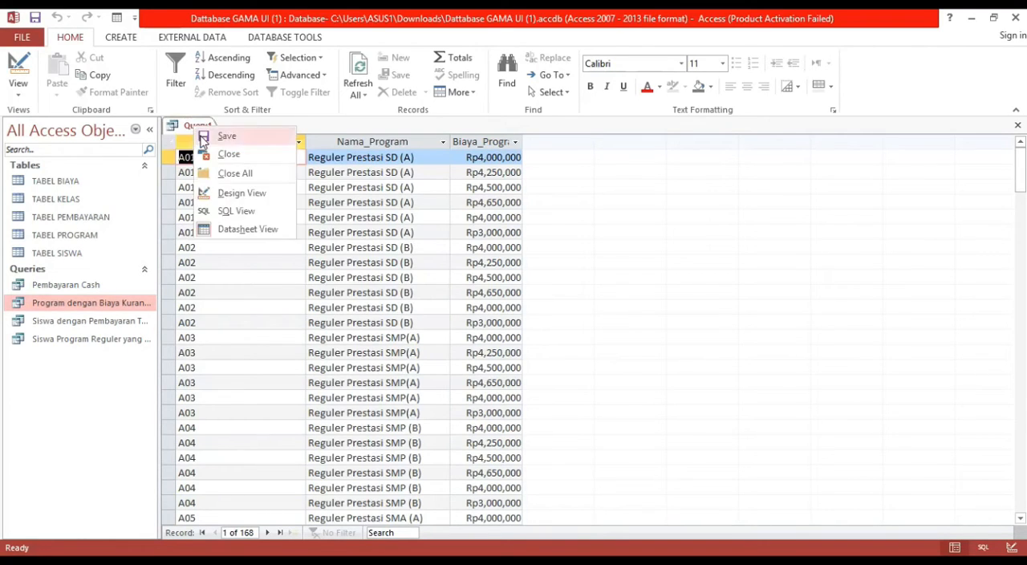
pyautogui.click(216, 135)
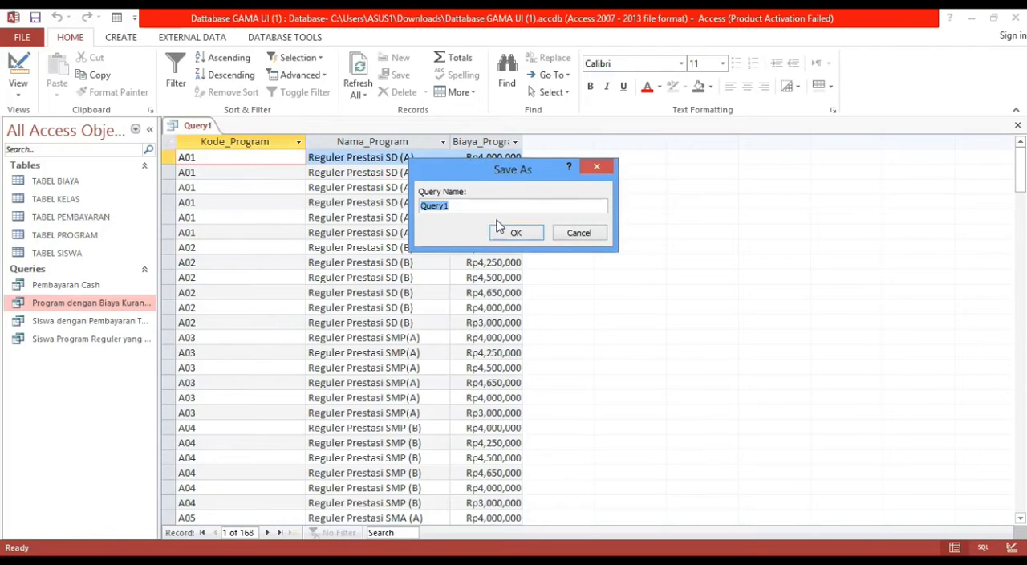
pyautogui.click(597, 166)
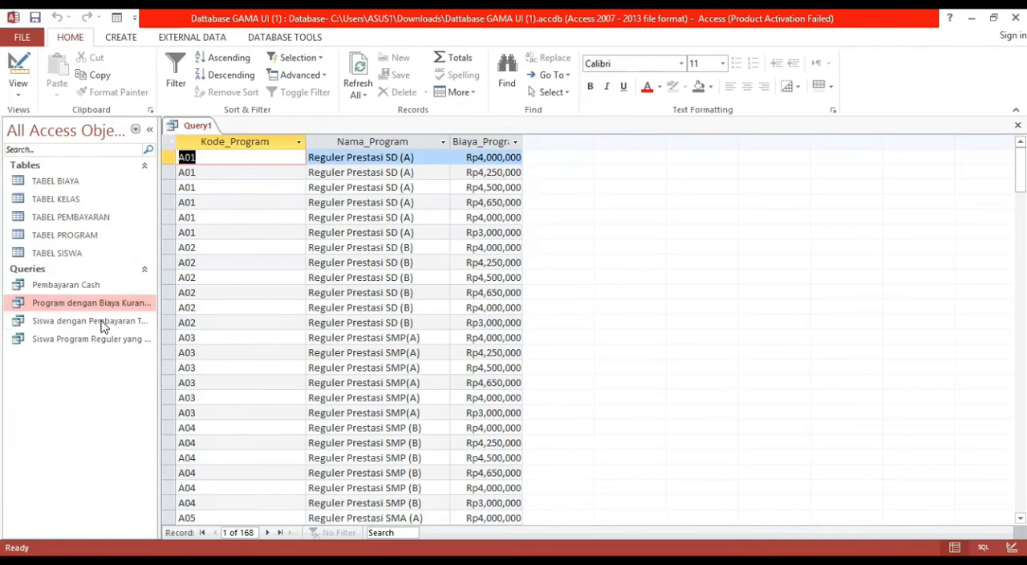
# Close Query1 and discard its design changes.
pyautogui.click(103, 323)
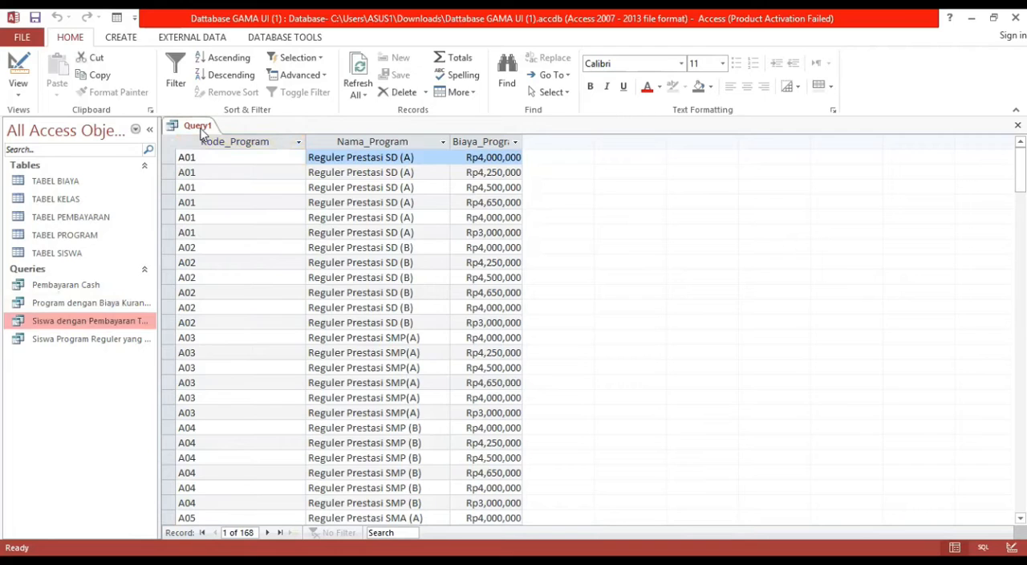
pyautogui.rightClick(203, 131)
pyautogui.click(213, 159)
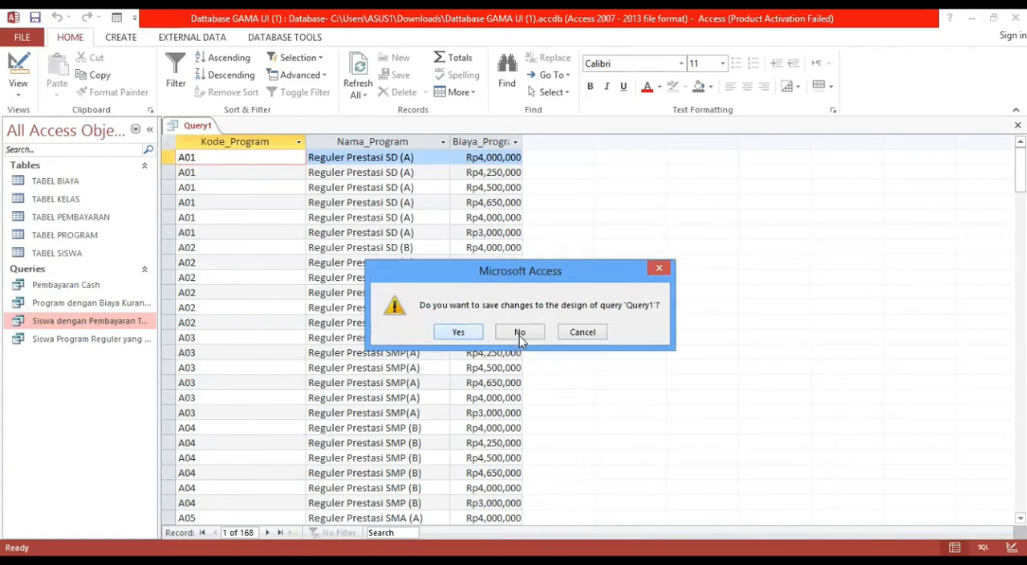
pyautogui.click(518, 332)
# Open the saved query Siswa dengan Pembayaran Tertinggi to review its columns and results, and close it.
pyautogui.click(78, 319)
pyautogui.doubleClick(78, 318)
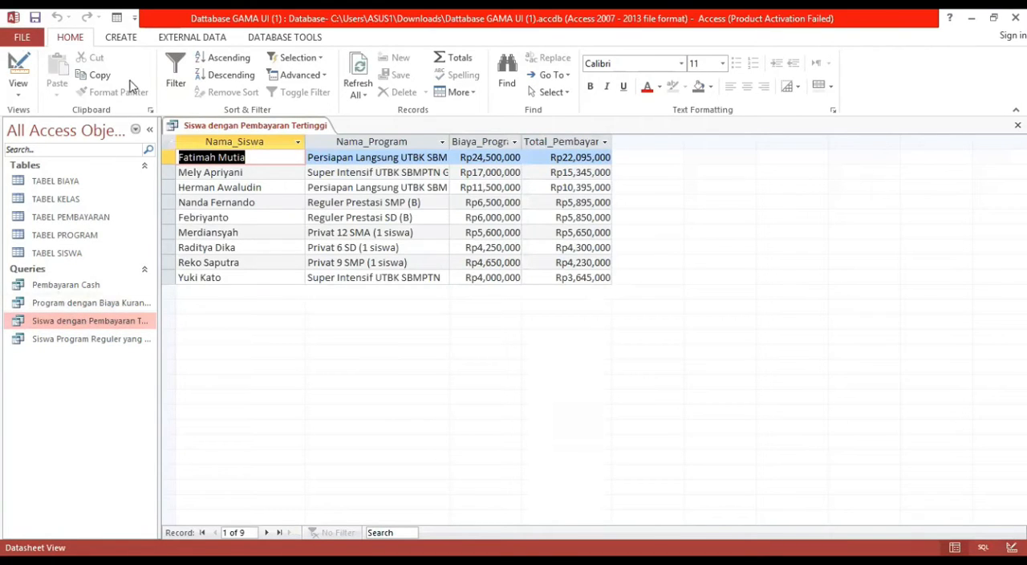
pyautogui.click(120, 40)
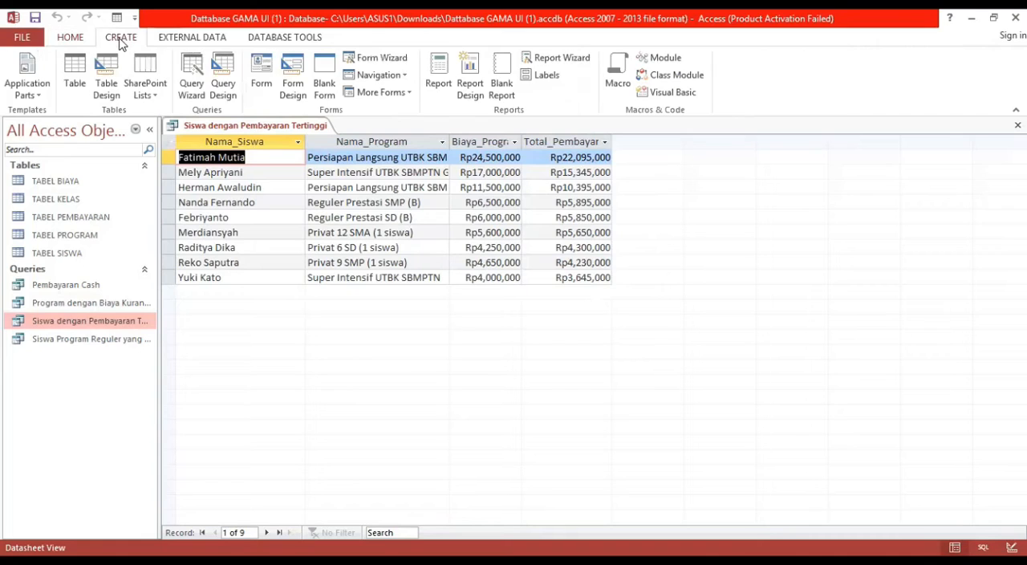
pyautogui.rightClick(214, 129)
pyautogui.click(220, 151)
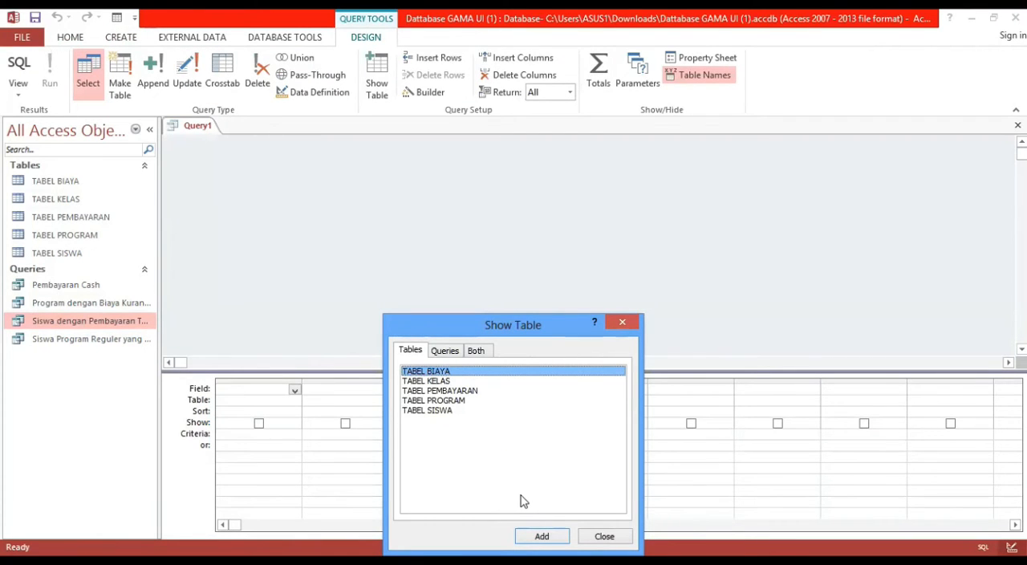
# Create a new design-view query containing TABEL BIAYA, TABEL PEMBAYARAN, TABEL PROGRAM and TABEL SISWA.
pyautogui.click(448, 411)
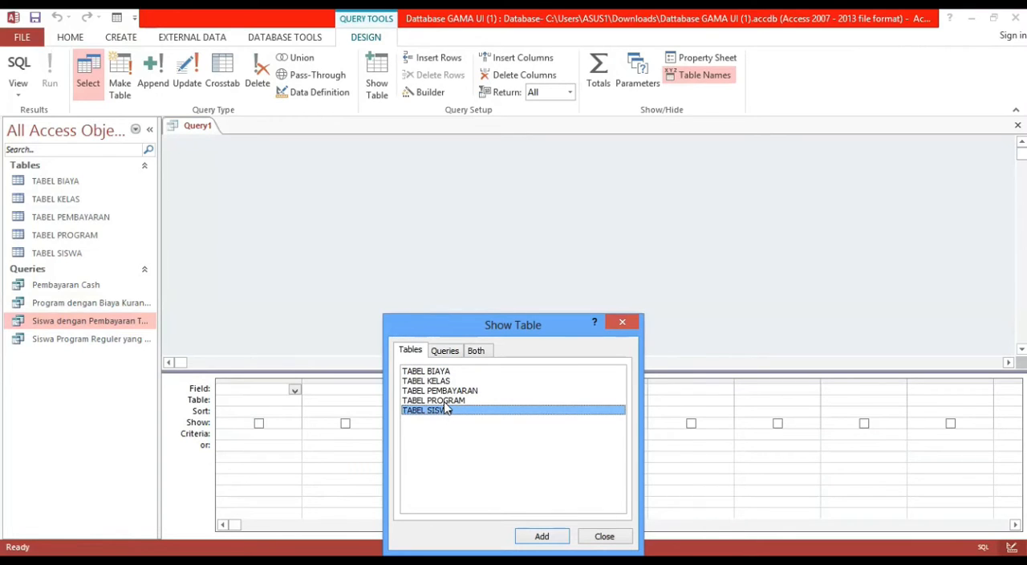
pyautogui.keyDown('ctrl'); pyautogui.click(446, 401); pyautogui.keyUp('ctrl')
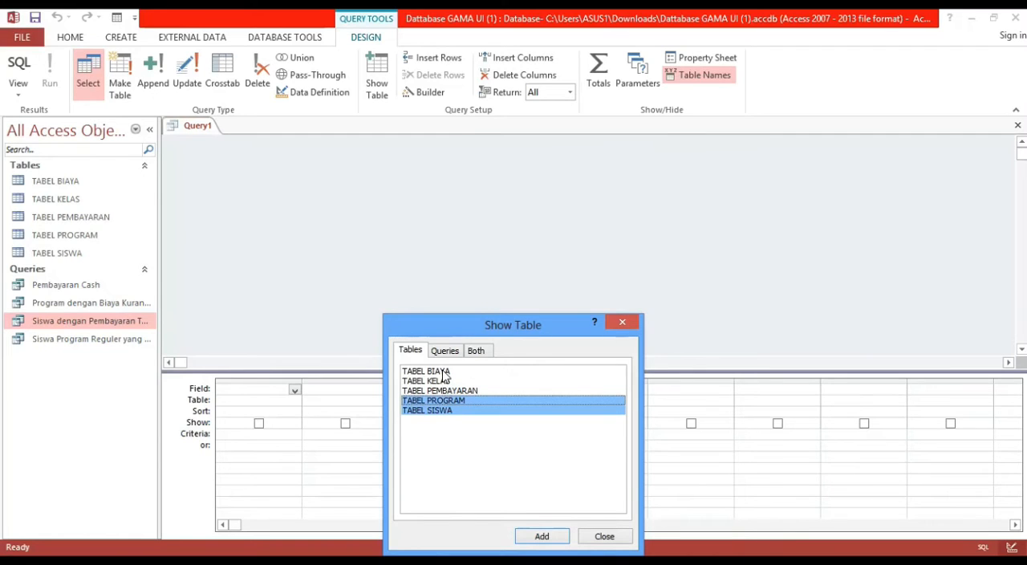
pyautogui.keyDown('ctrl'); pyautogui.click(443, 373); pyautogui.keyUp('ctrl')
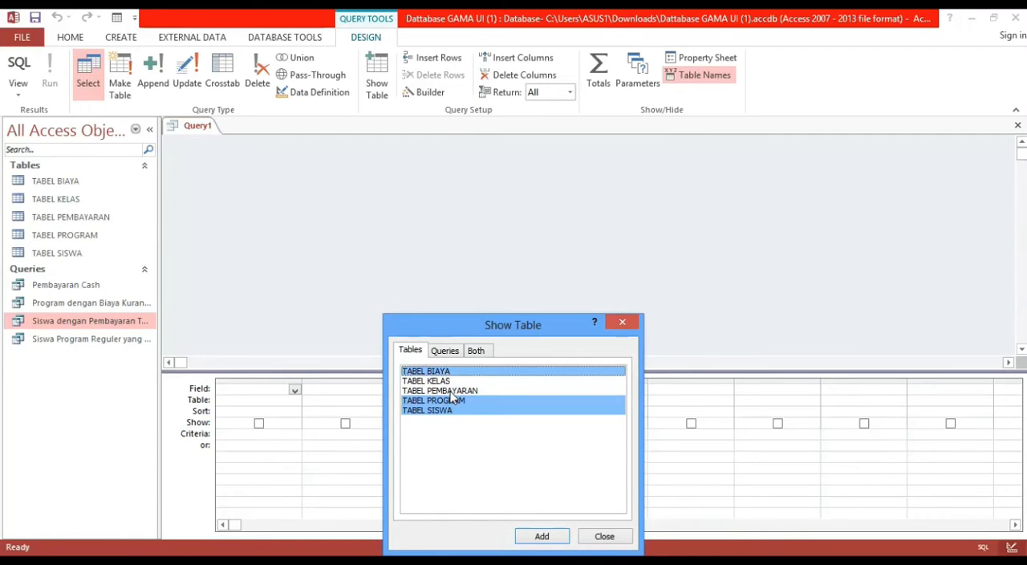
pyautogui.keyDown('ctrl'); pyautogui.click(450, 391); pyautogui.keyUp('ctrl')
pyautogui.click(531, 537)
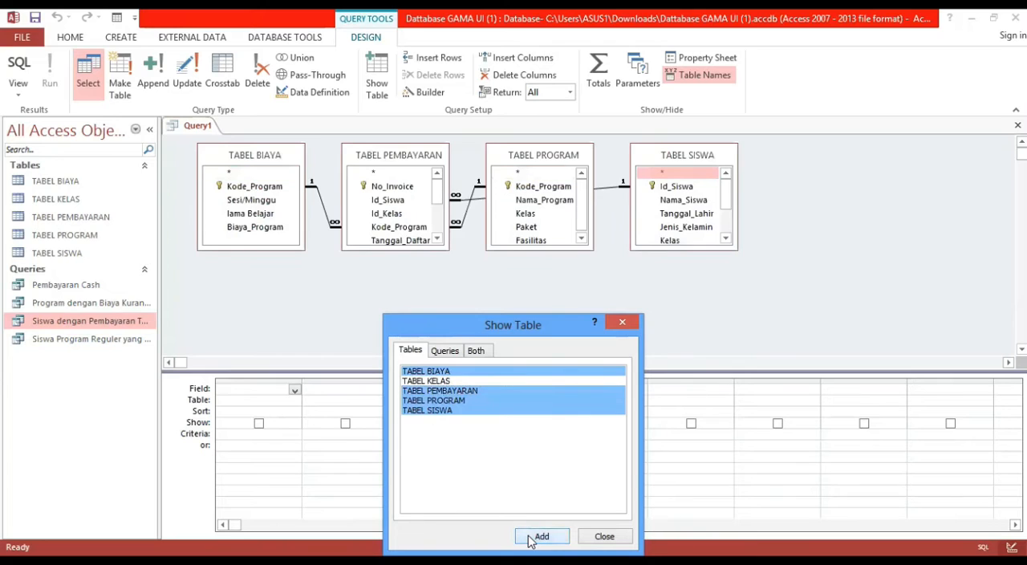
pyautogui.click(606, 537)
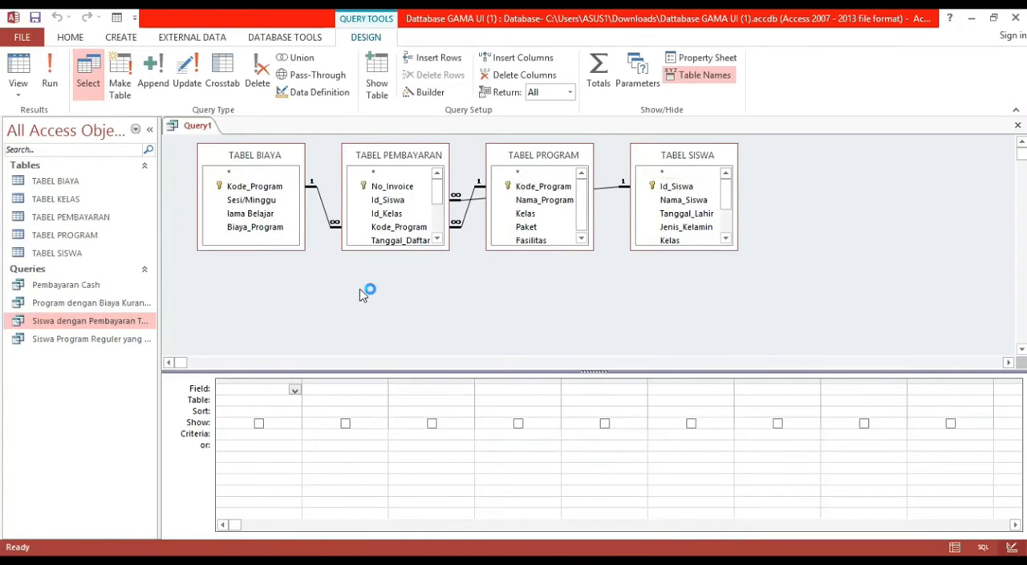
# Add Nama_Siswa from TABEL SISWA, Nama_Program from TABEL PROGRAM, Biaya_Program from TABEL BIAYA and Total_Pembayaran from TABEL PEMBAYARAN to the query grid.
pyautogui.moveTo(683, 201); pyautogui.dragTo(278, 388)
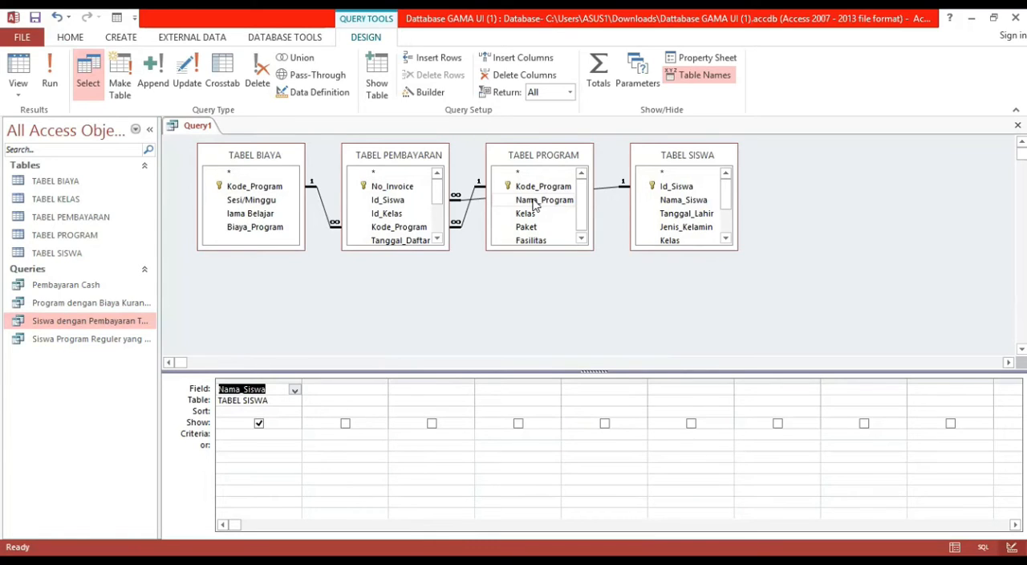
pyautogui.moveTo(535, 204); pyautogui.dragTo(327, 383)
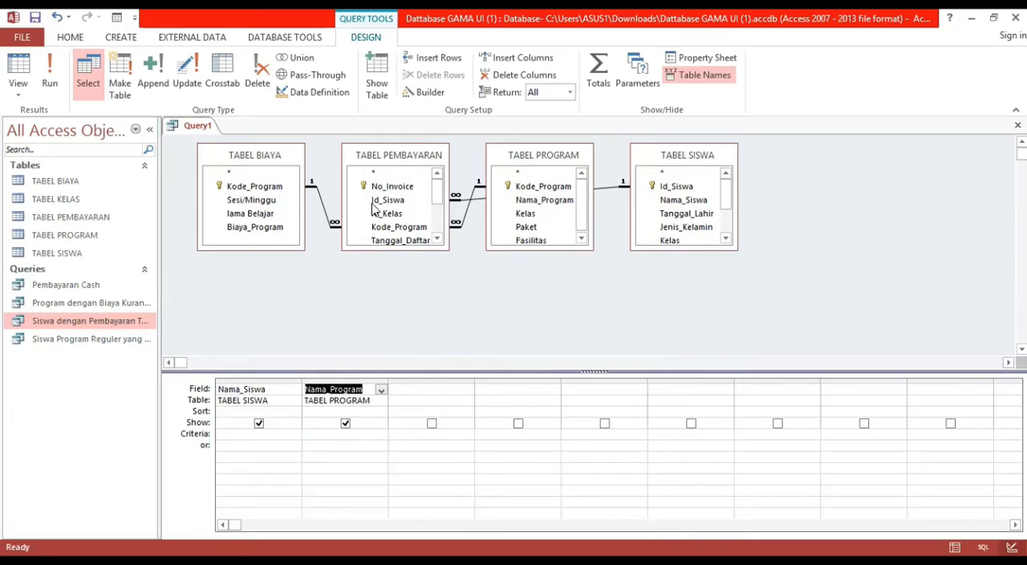
pyautogui.moveTo(265, 231); pyautogui.dragTo(397, 389)
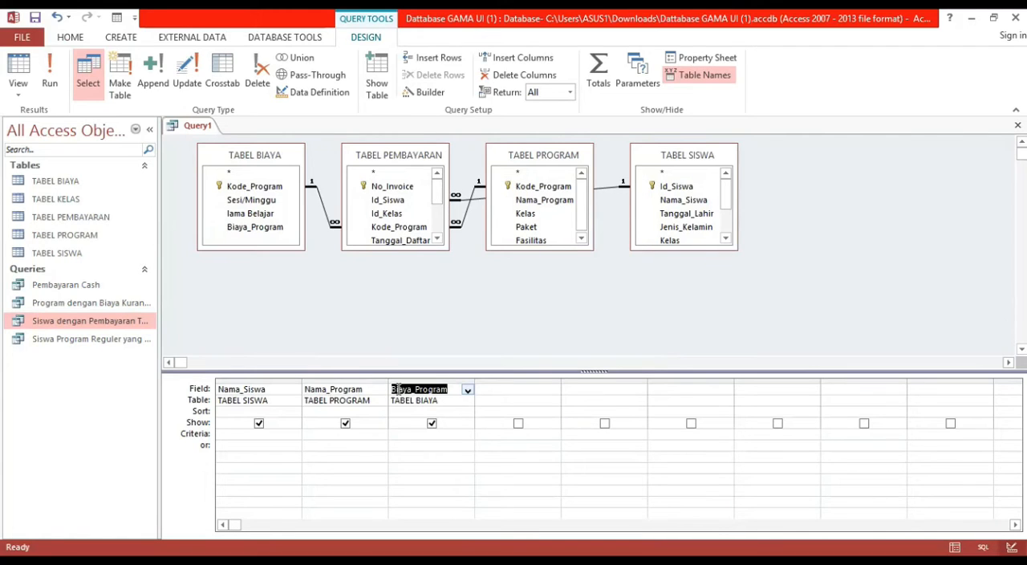
pyautogui.moveTo(439, 194); pyautogui.dragTo(525, 386)
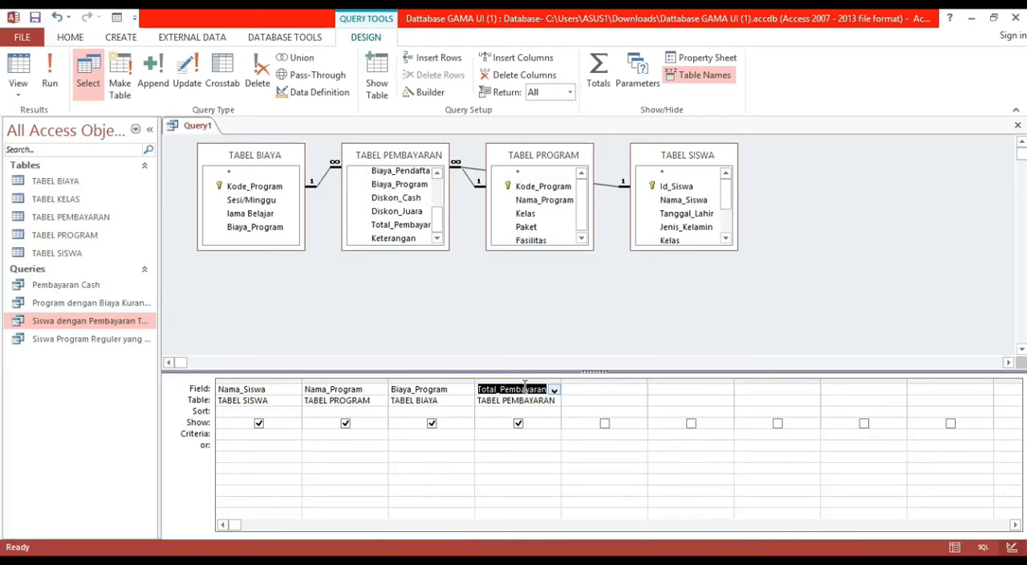
pyautogui.click(489, 410)
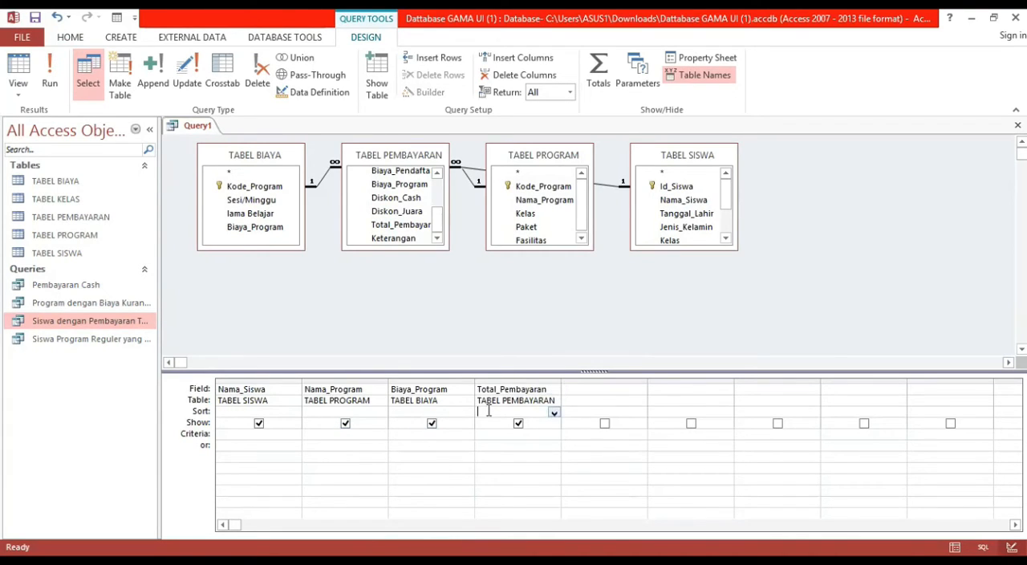
pyautogui.click(516, 390)
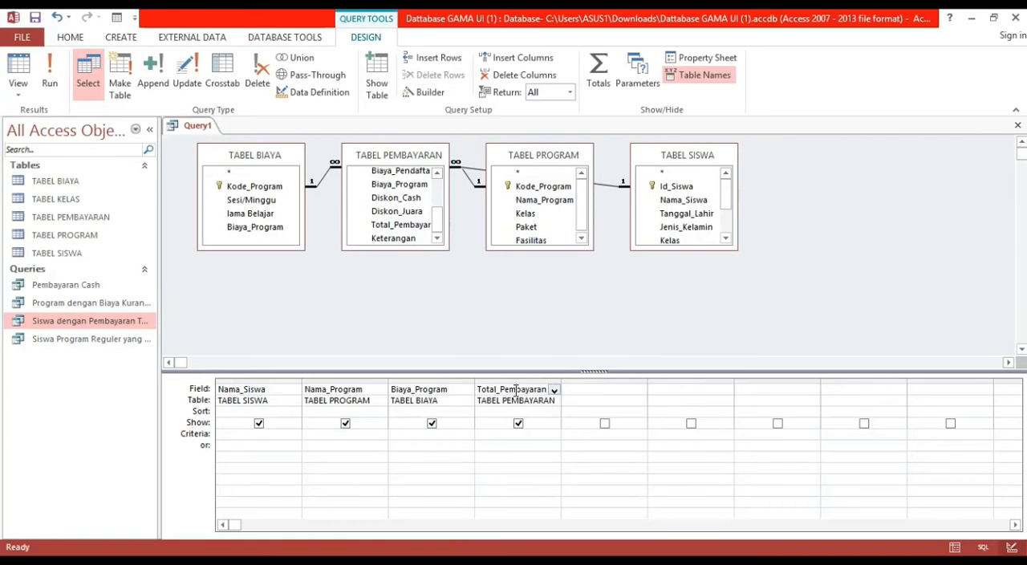
# Sort the query by Total_Pembayaran in descending order and run it.
pyautogui.click(496, 403)
pyautogui.click(495, 412)
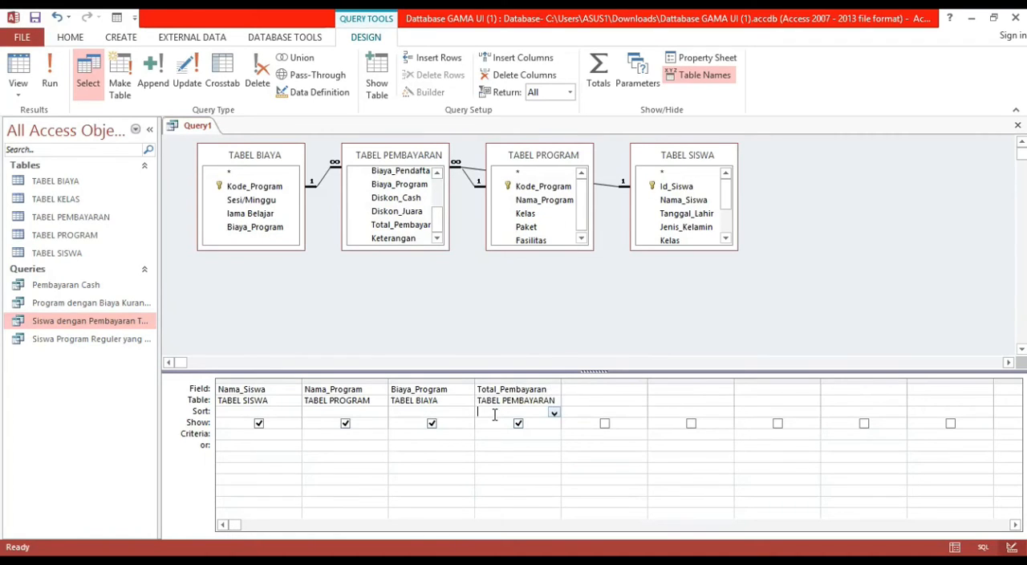
pyautogui.click(554, 412)
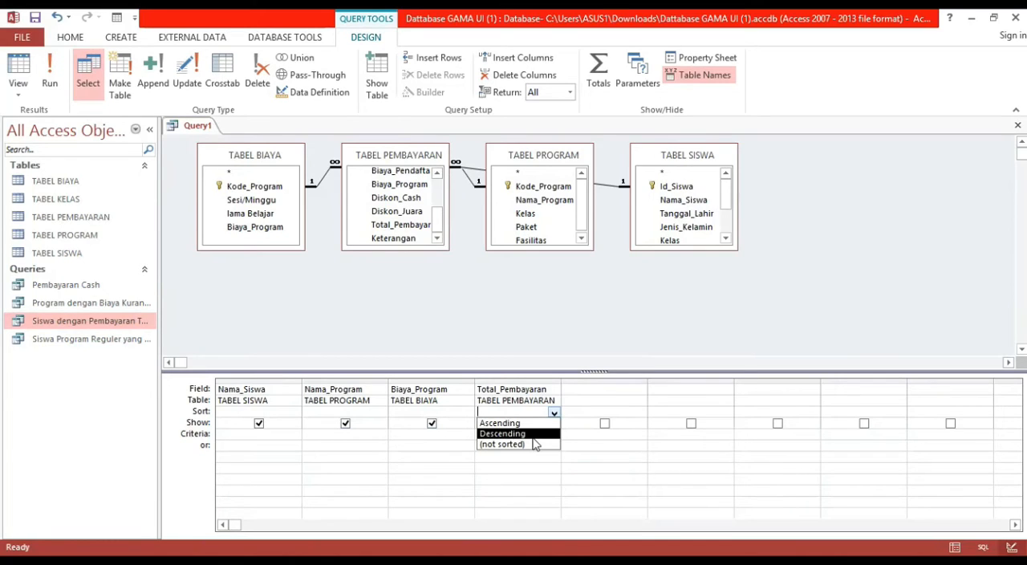
pyautogui.click(533, 435)
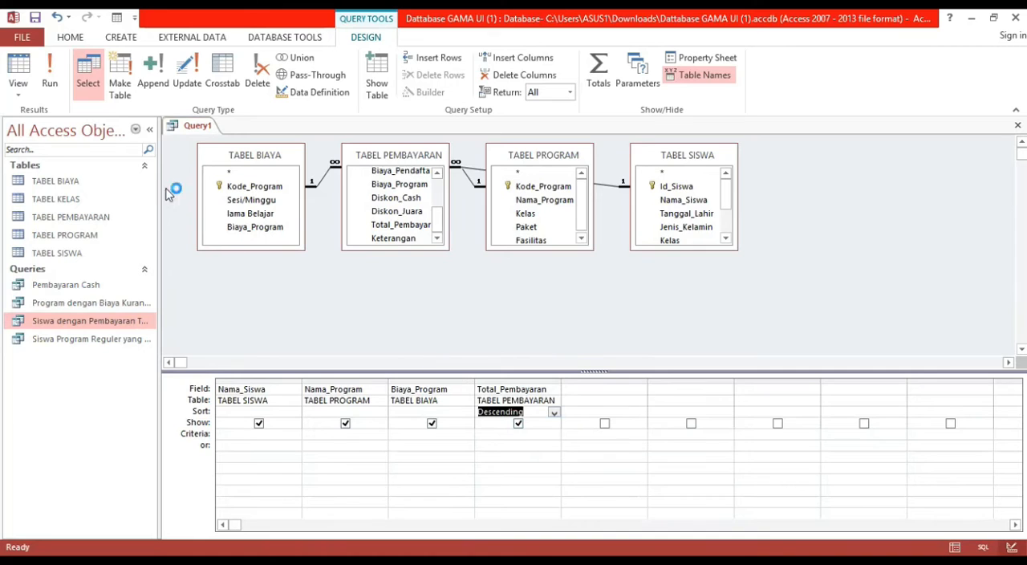
pyautogui.click(50, 74)
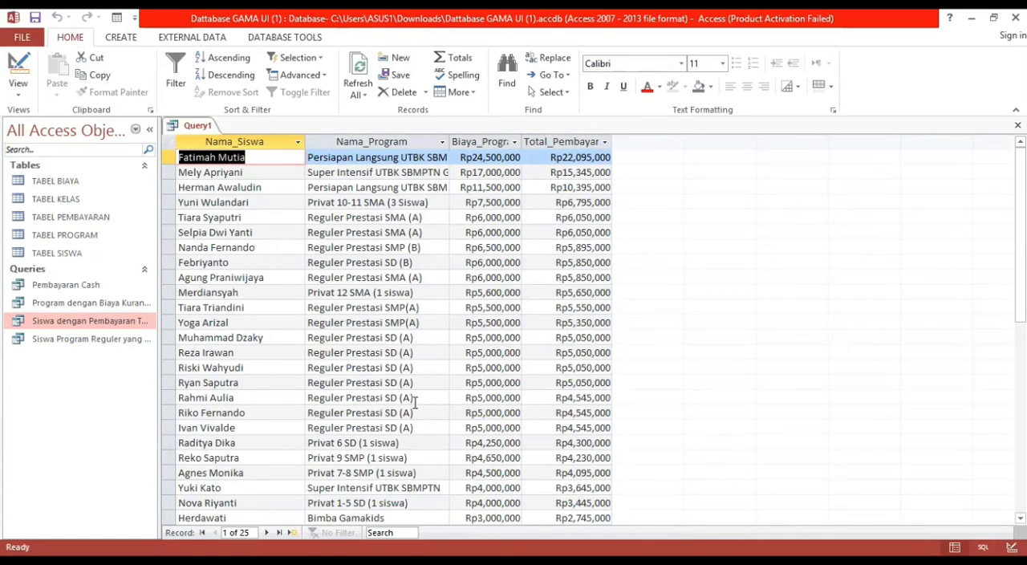
# Start saving Query1, cancel the naming, and close the query without saving its design.
pyautogui.rightClick(178, 126)
pyautogui.click(204, 129)
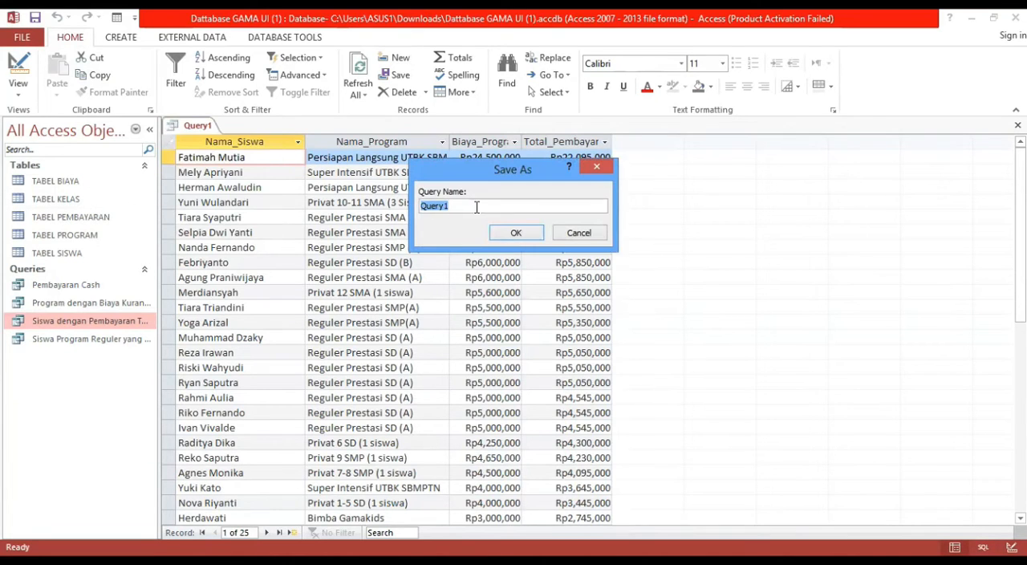
pyautogui.click(578, 233)
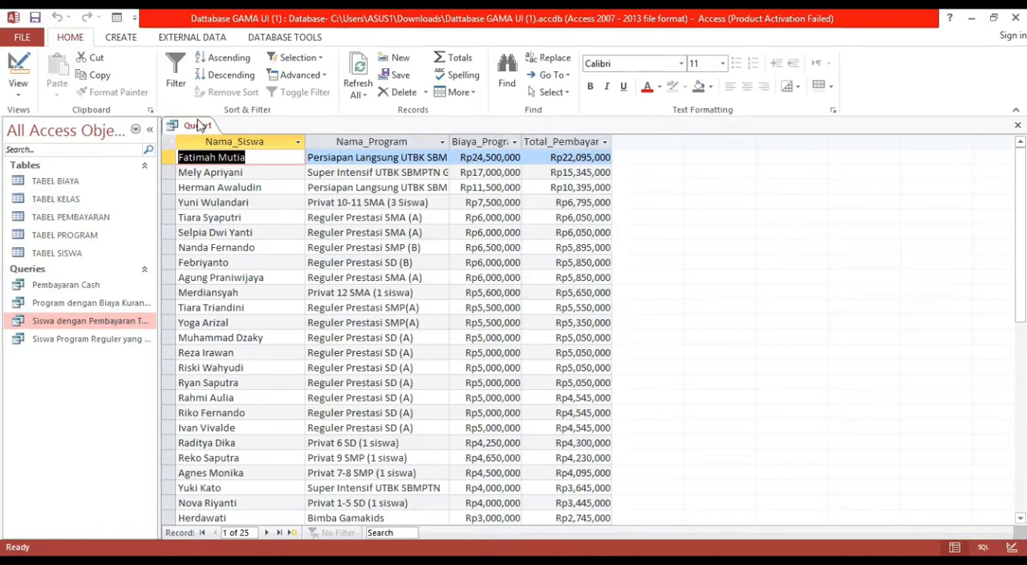
pyautogui.rightClick(198, 125)
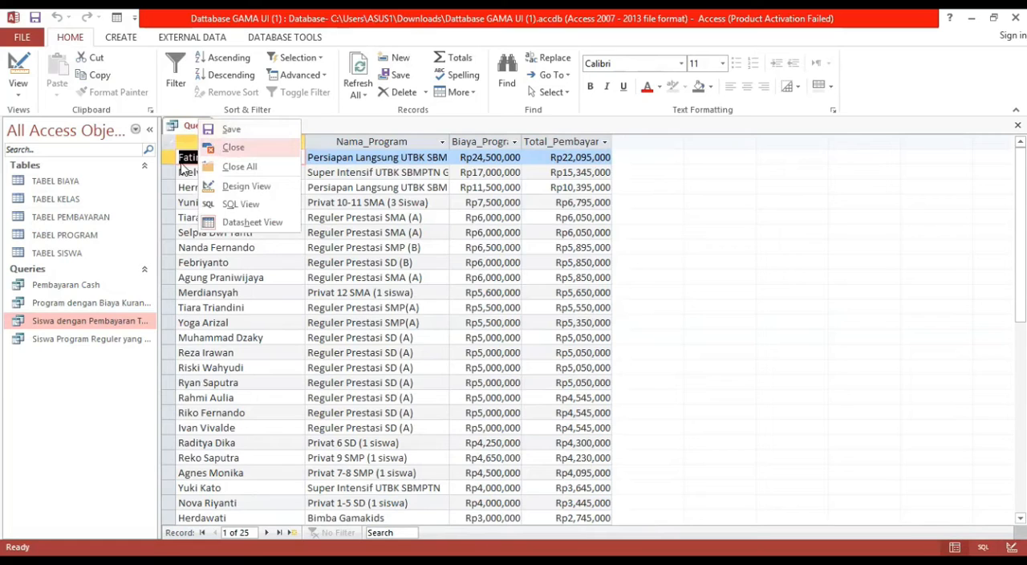
pyautogui.click(215, 149)
pyautogui.click(534, 339)
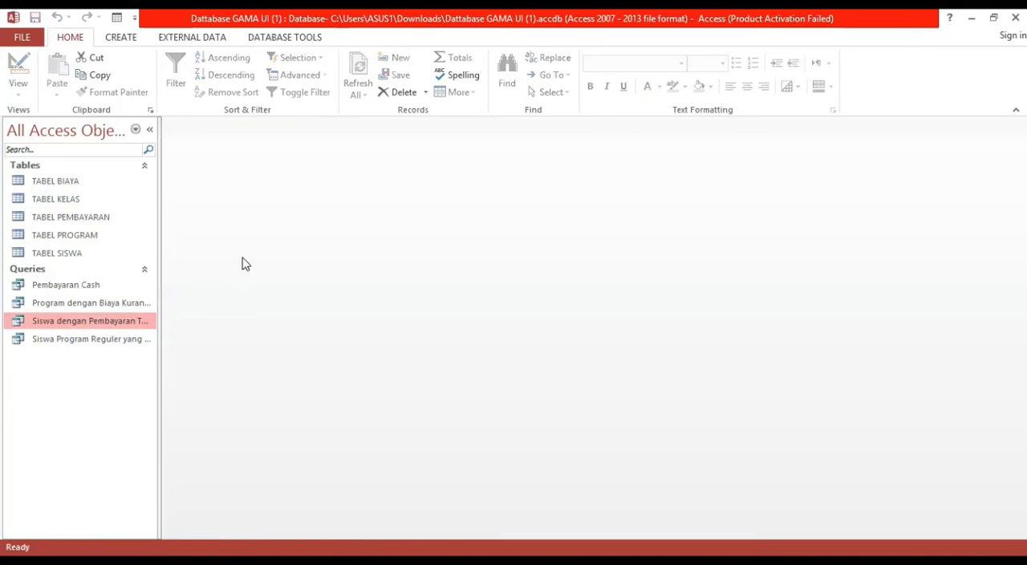
# Create a new design-view query containing TABEL PEMBAYARAN, TABEL PROGRAM and TABEL SISWA.
pyautogui.click(124, 340)
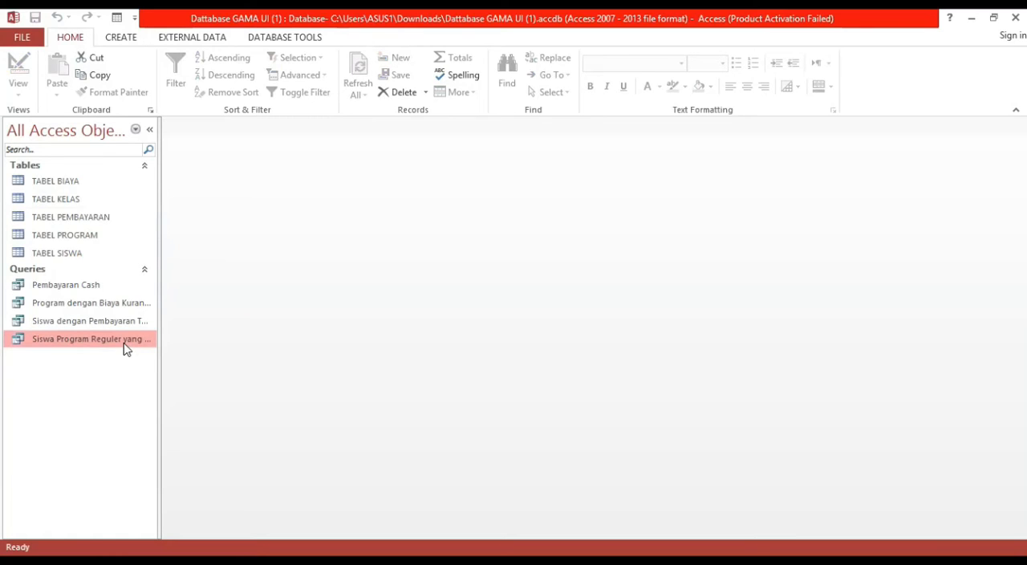
pyautogui.click(128, 42)
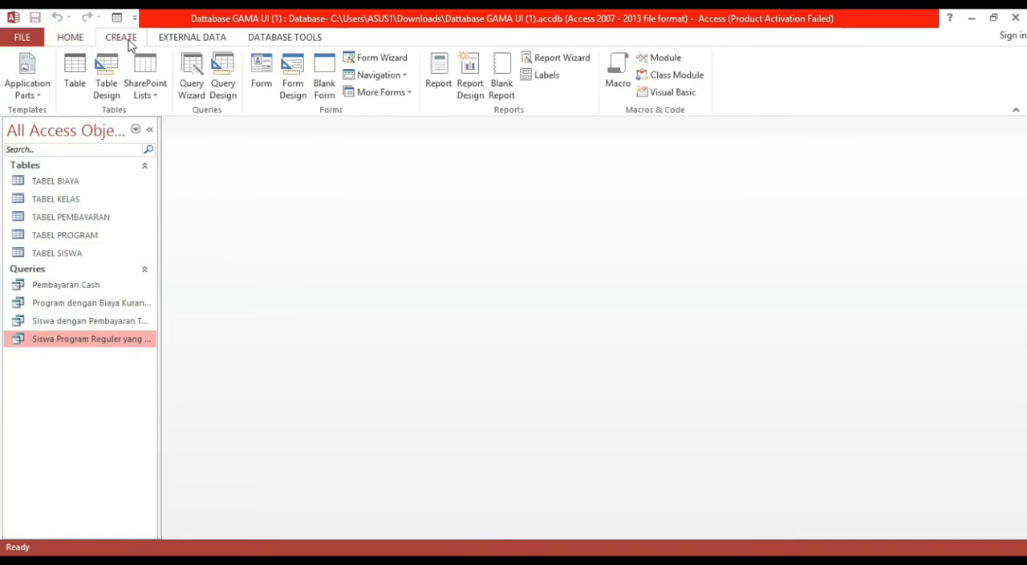
pyautogui.click(228, 92)
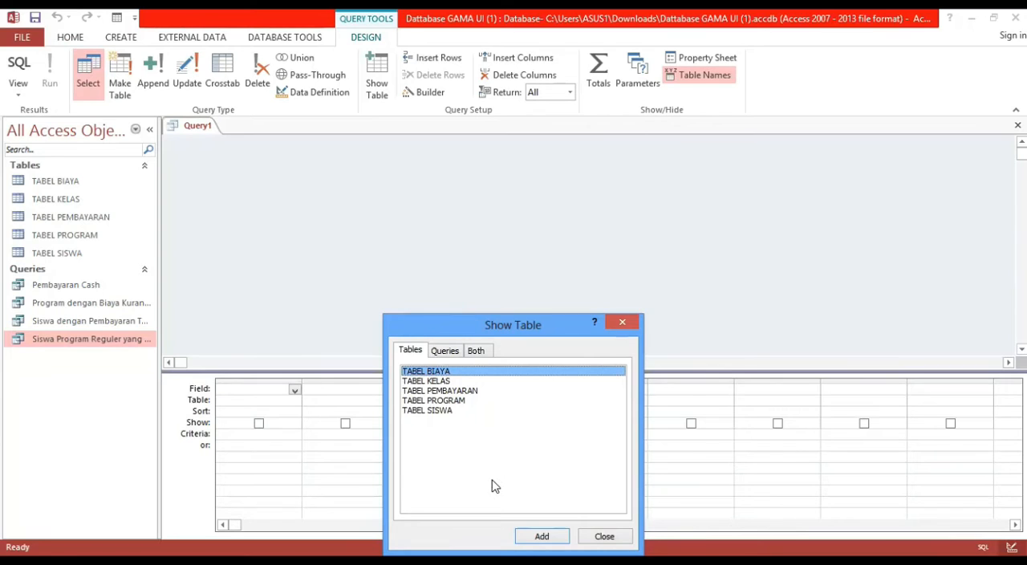
pyautogui.click(450, 411)
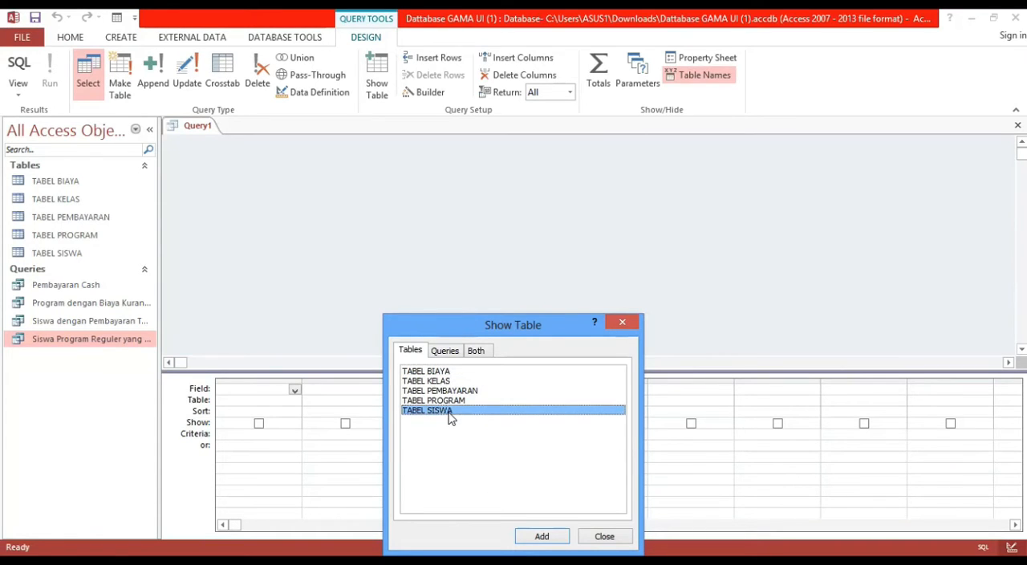
pyautogui.keyDown('ctrl'); pyautogui.click(452, 400); pyautogui.keyUp('ctrl')
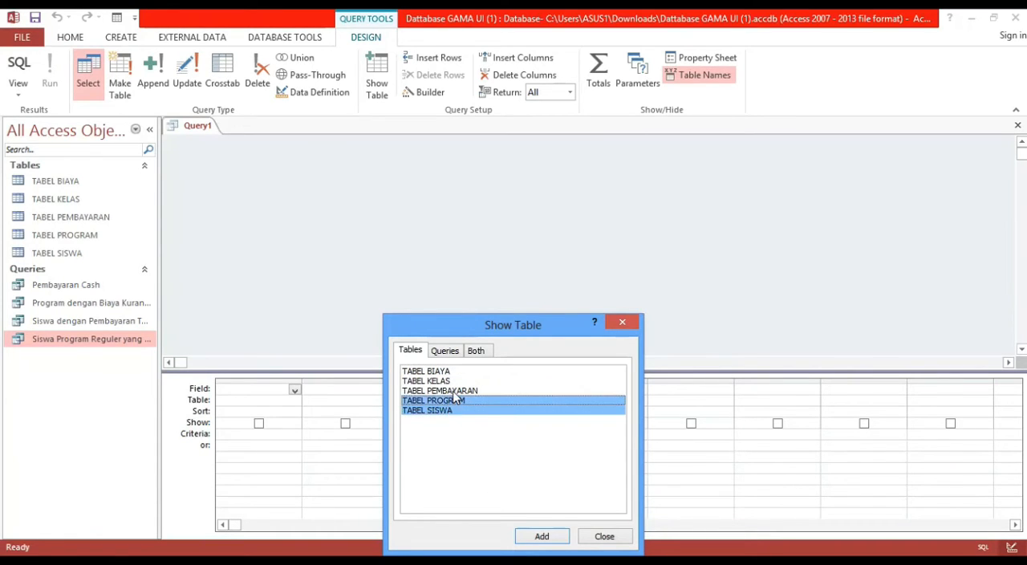
pyautogui.keyDown('ctrl'); pyautogui.click(454, 392); pyautogui.keyUp('ctrl')
pyautogui.click(536, 536)
pyautogui.click(604, 536)
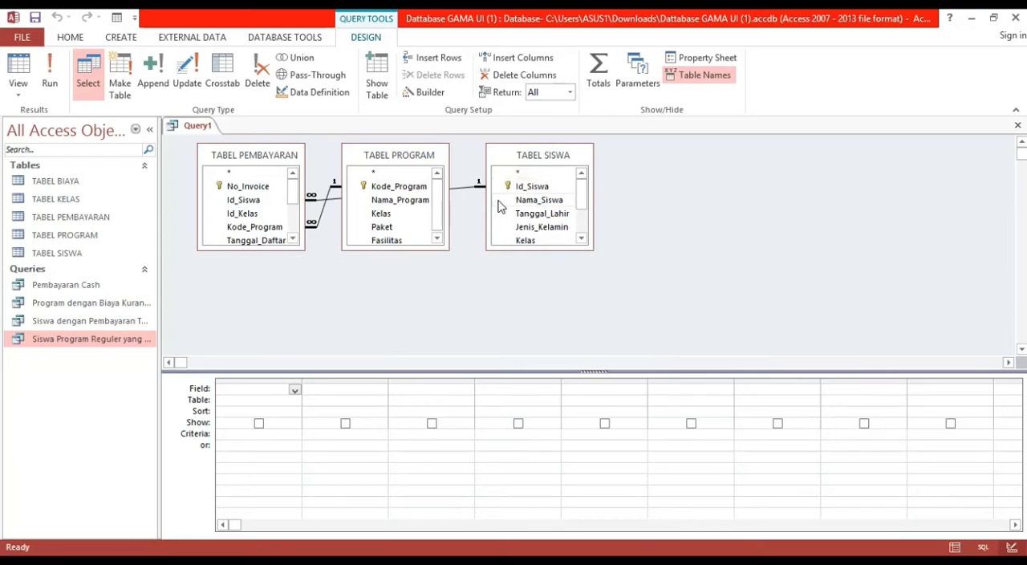
# Add Id_Siswa and Nama_Siswa from TABEL SISWA, Paket from TABEL PROGRAM, and Biaya_Program, Diskon_Cash and Total_Pembayaran from TABEL PEMBAYARAN to the query grid.
pyautogui.moveTo(521, 187); pyautogui.dragTo(266, 389)
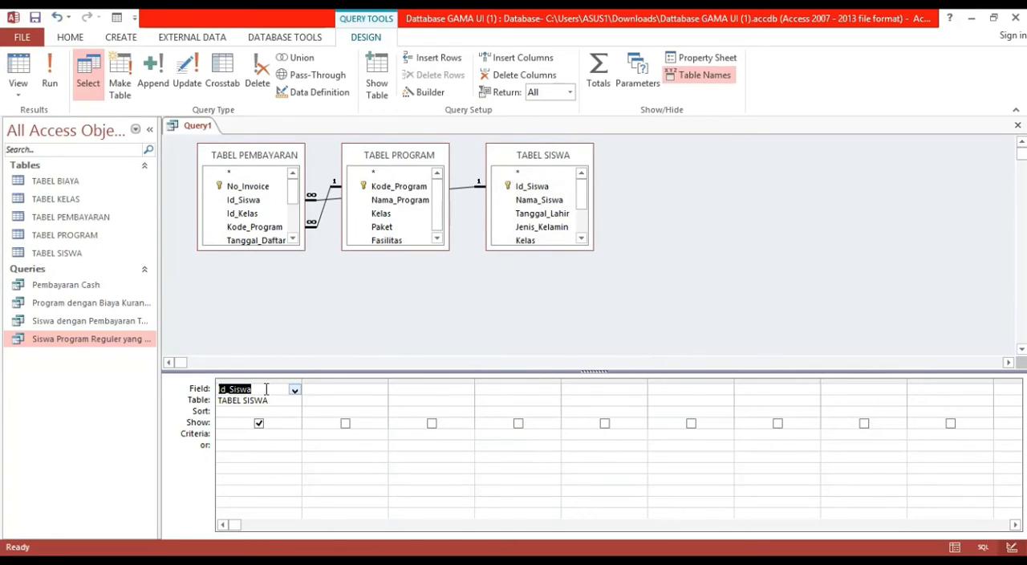
pyautogui.moveTo(519, 202); pyautogui.dragTo(325, 390)
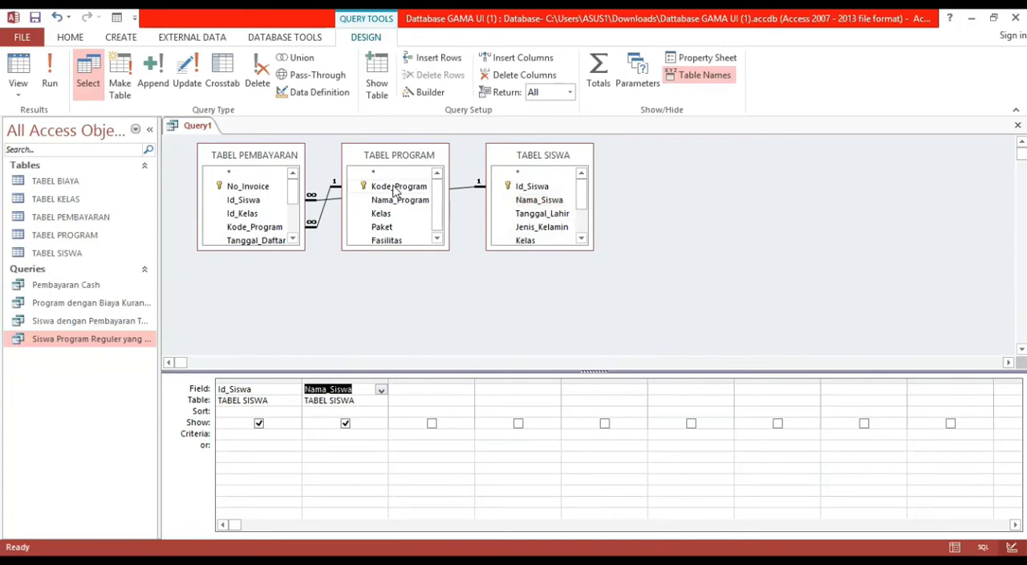
pyautogui.moveTo(389, 228); pyautogui.dragTo(426, 390)
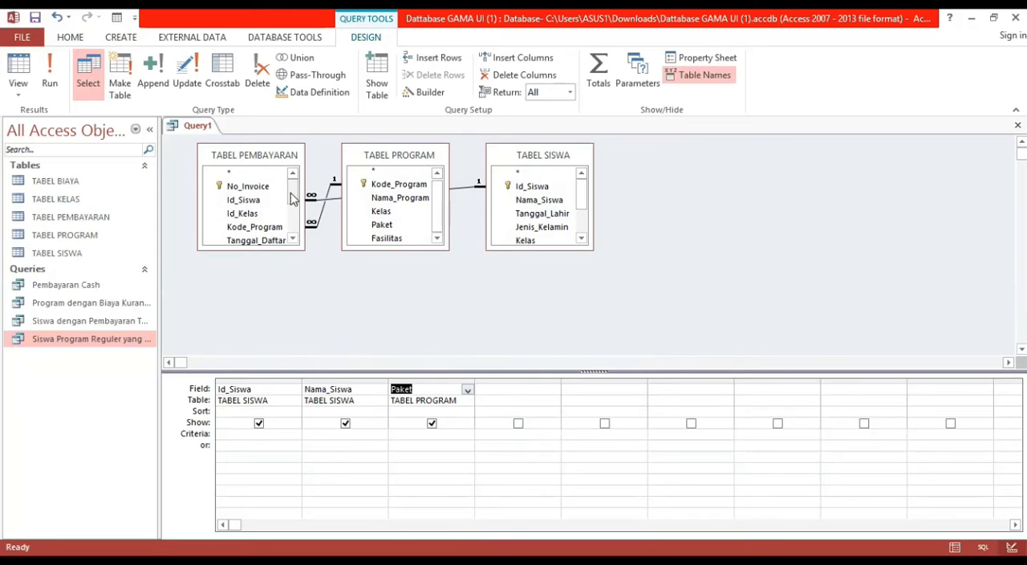
pyautogui.scroll(-2, 291, 199)
pyautogui.moveTo(264, 222); pyautogui.dragTo(493, 390)
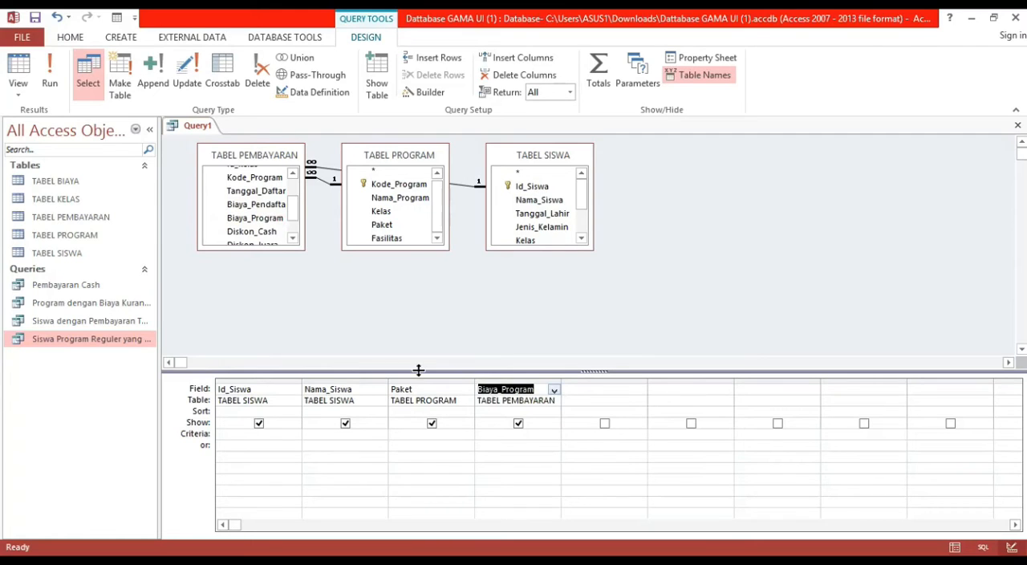
pyautogui.moveTo(256, 232); pyautogui.dragTo(596, 389)
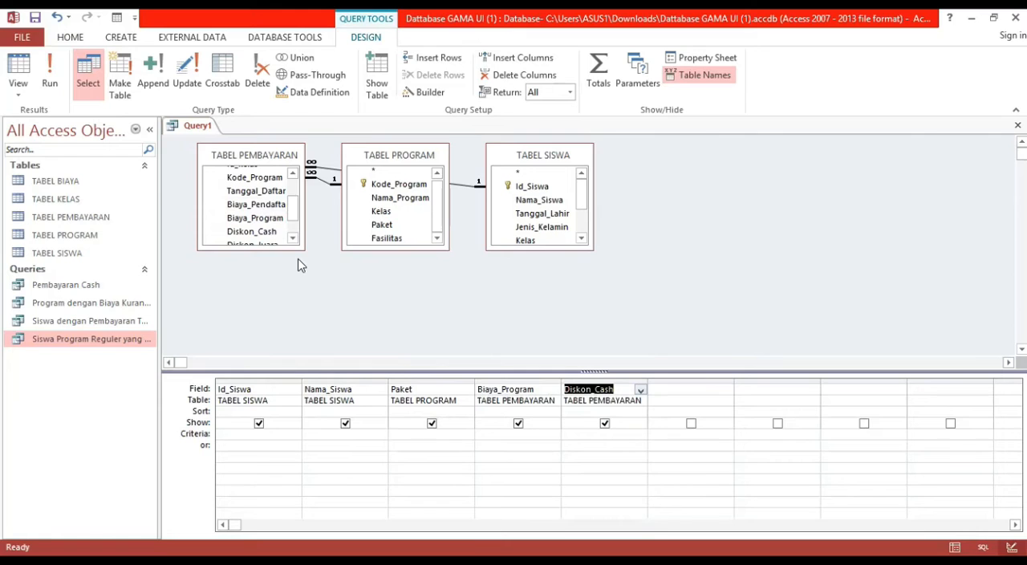
pyautogui.scroll(-2, 293, 224)
pyautogui.moveTo(275, 224); pyautogui.dragTo(657, 393)
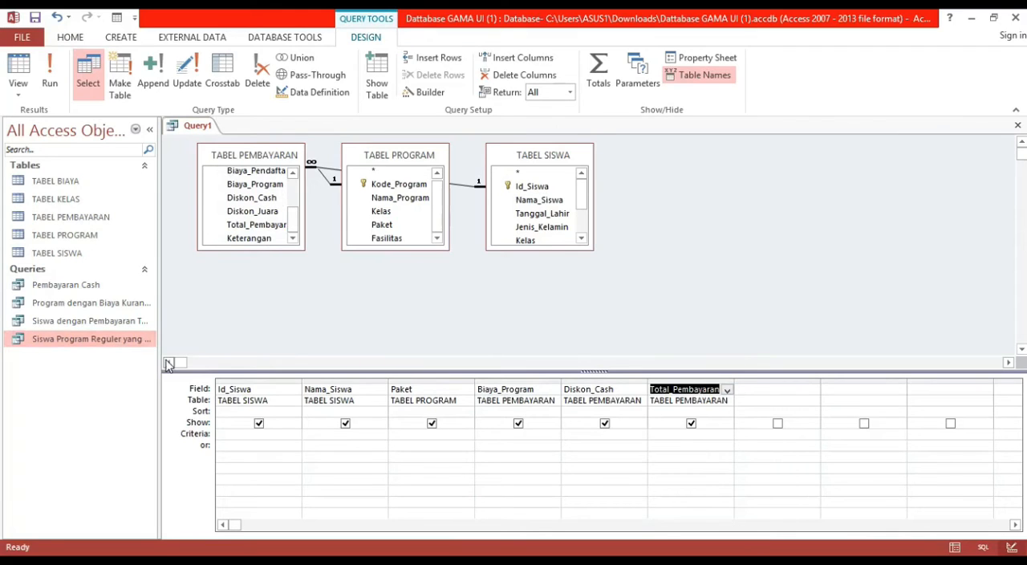
# Set the criteria to "reguler" for Paket and >0 for Diskon_Cash, and run the query.
pyautogui.click(403, 436)
pyautogui.write('"')
pyautogui.write('egeler')
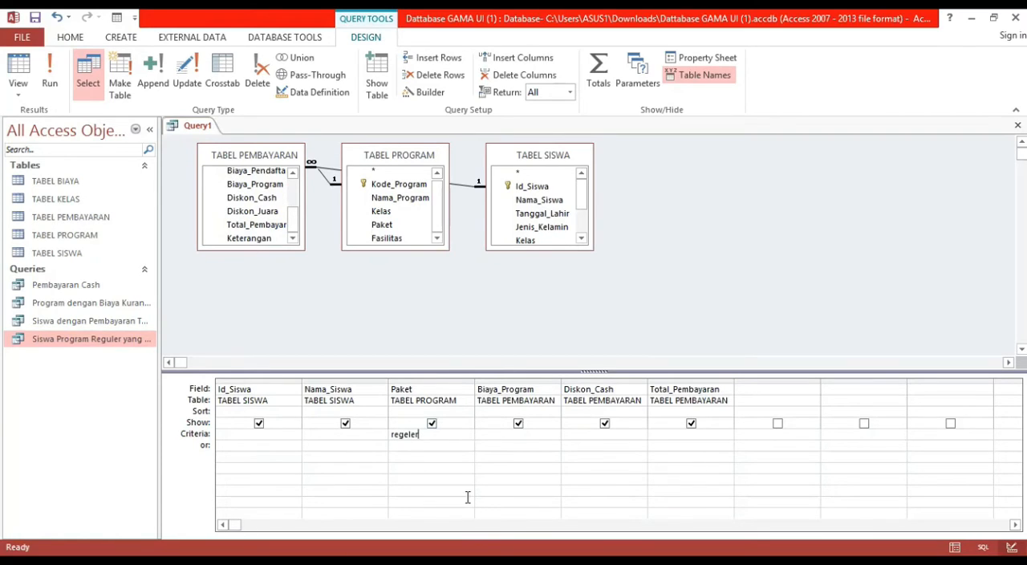
pyautogui.press('BackSpace')
pyautogui.press('BackSpace')
pyautogui.press('BackSpace')
pyautogui.press('BackSpace')
pyautogui.write('uler')
pyautogui.click(582, 435)
pyautogui.write('>0')
pyautogui.click(50, 74)
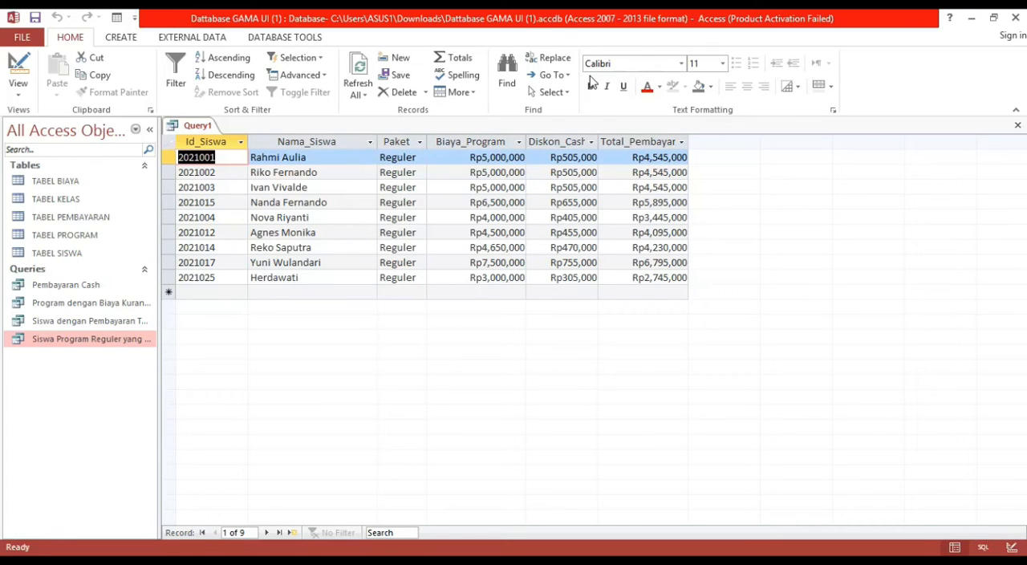
# Switch to the other Access window with Dattabase GAMA UI, review the form creation commands, and bring up the TABEL SISWA form.
pyautogui.hotkey('alt', 'Tab')
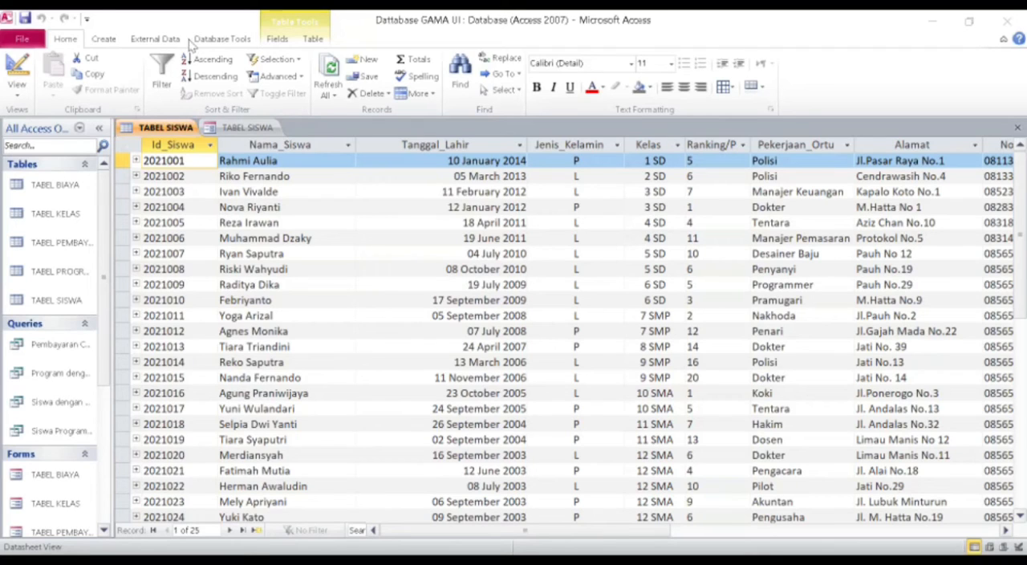
pyautogui.click(110, 45)
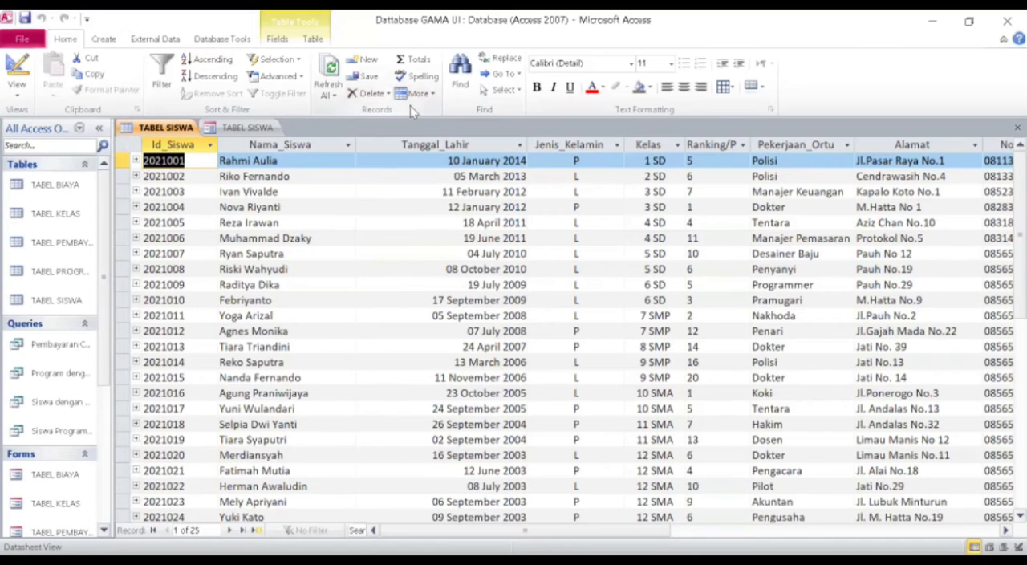
pyautogui.click(104, 39)
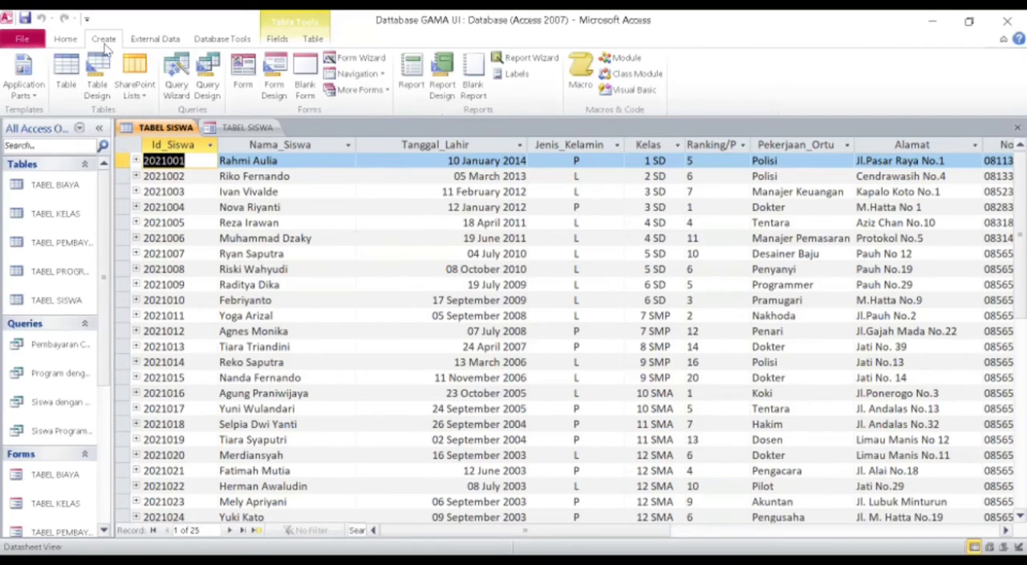
pyautogui.click(243, 75)
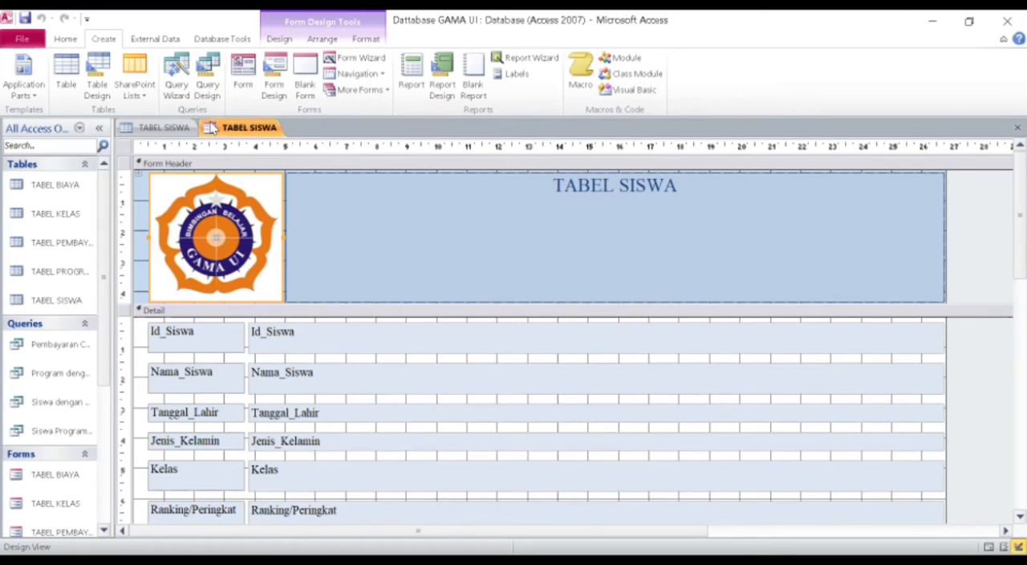
# Display the TABEL SISWA form in Form View and switch it to Layout View.
pyautogui.click(279, 40)
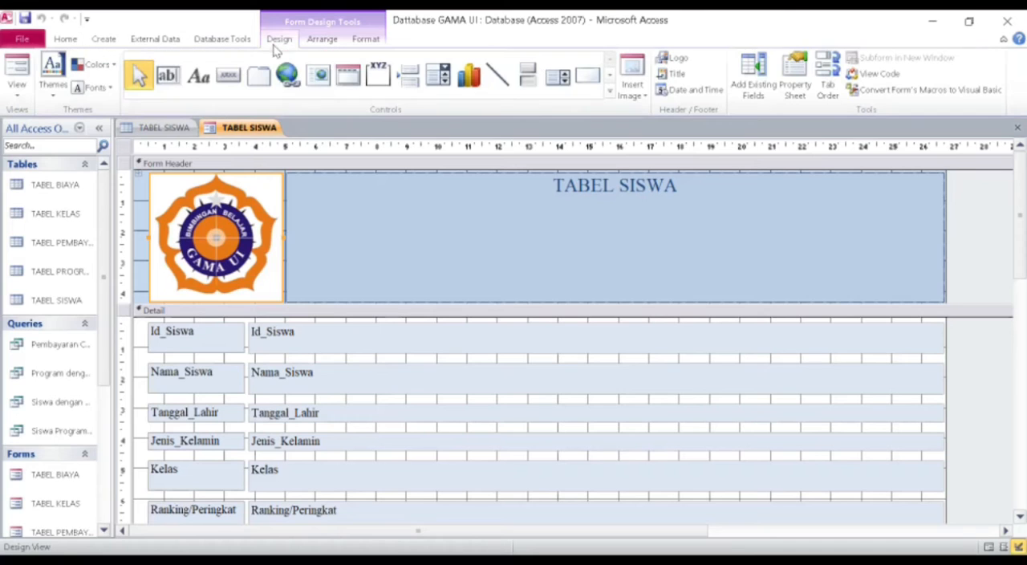
pyautogui.click(13, 97)
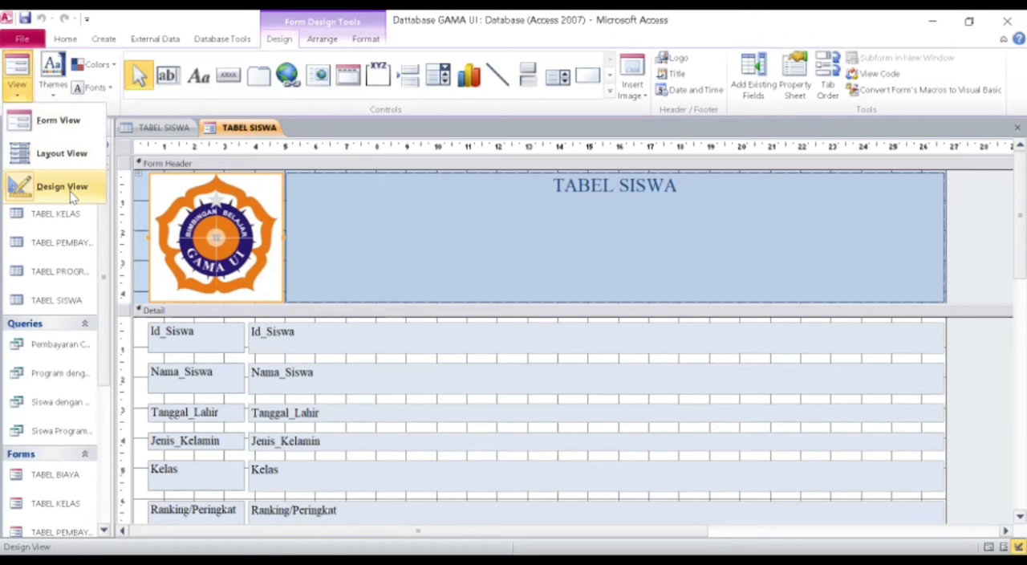
pyautogui.click(70, 133)
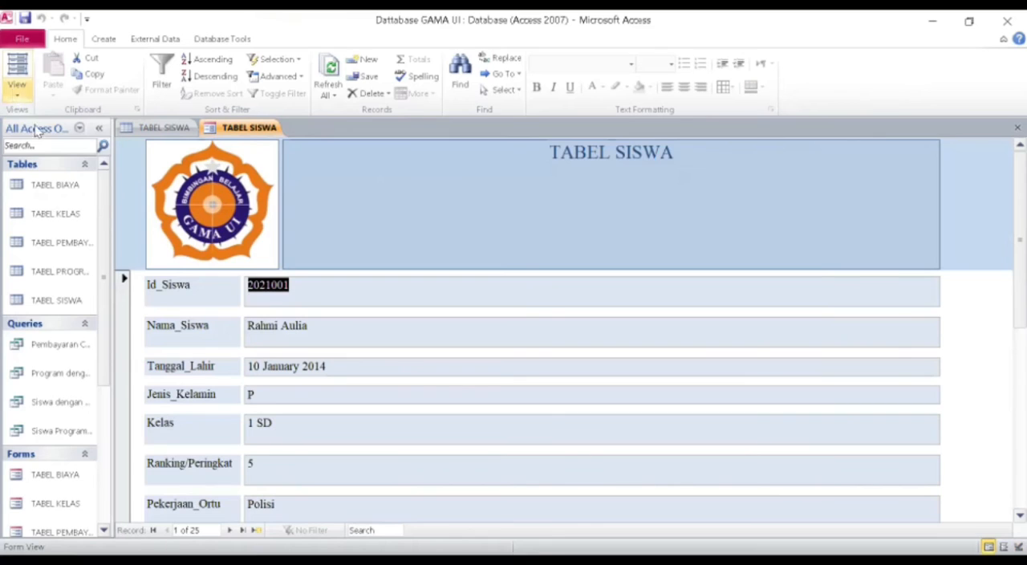
pyautogui.click(17, 88)
pyautogui.click(48, 153)
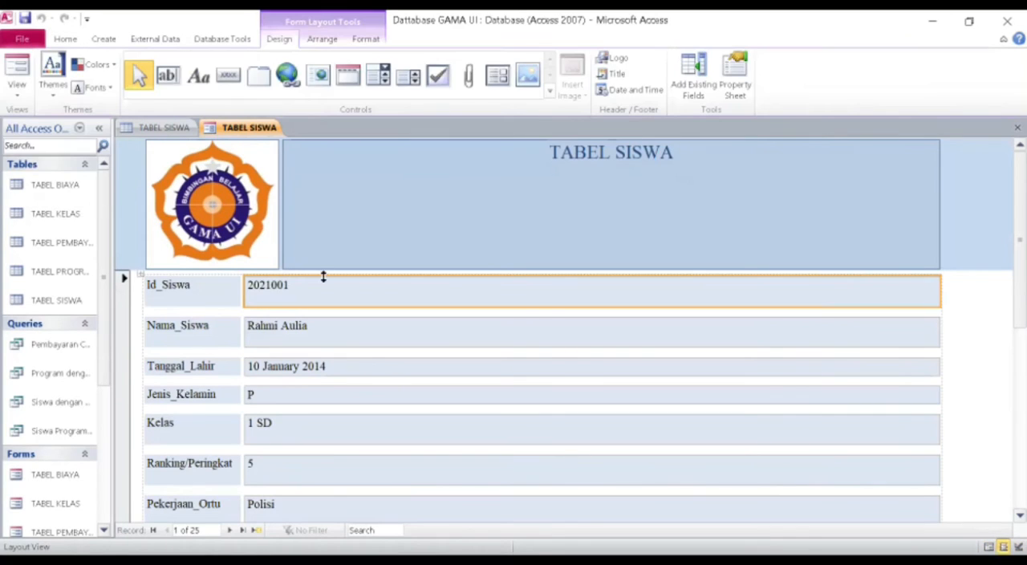
# Select the form header's logo, view the images available for insertion, and return the TABEL SISWA form to Design View.
pyautogui.click(243, 233)
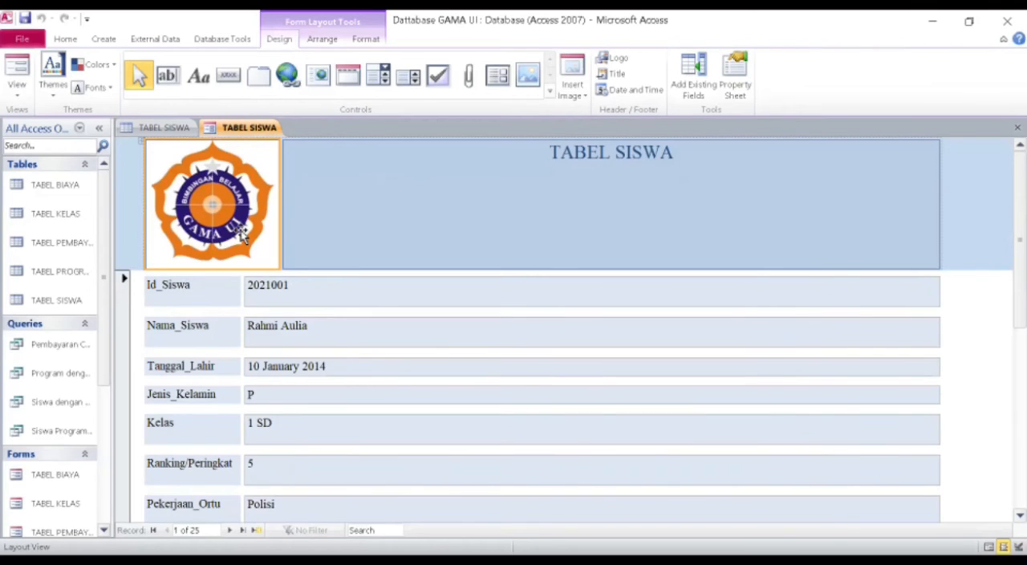
pyautogui.click(575, 86)
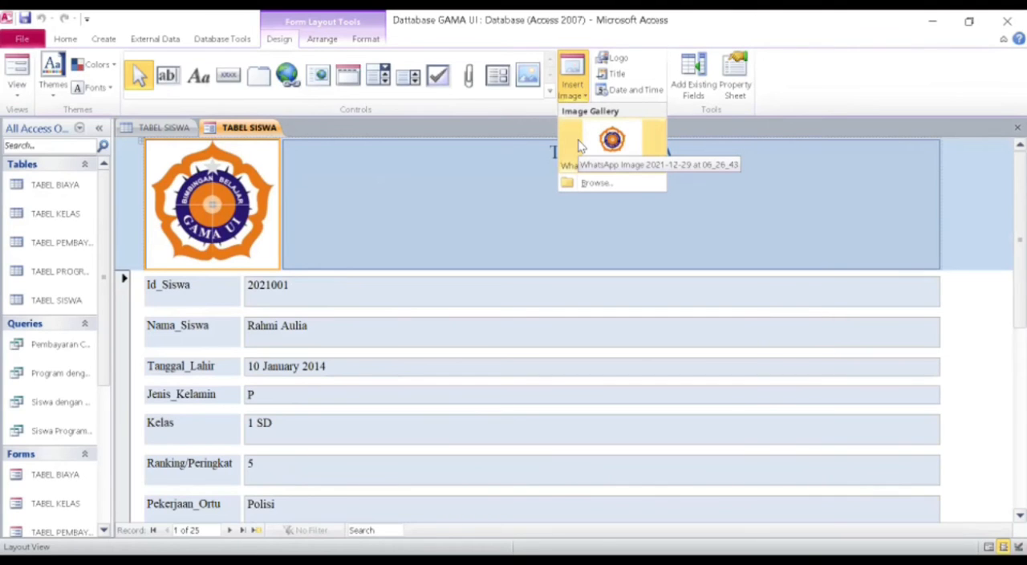
pyautogui.click(16, 80)
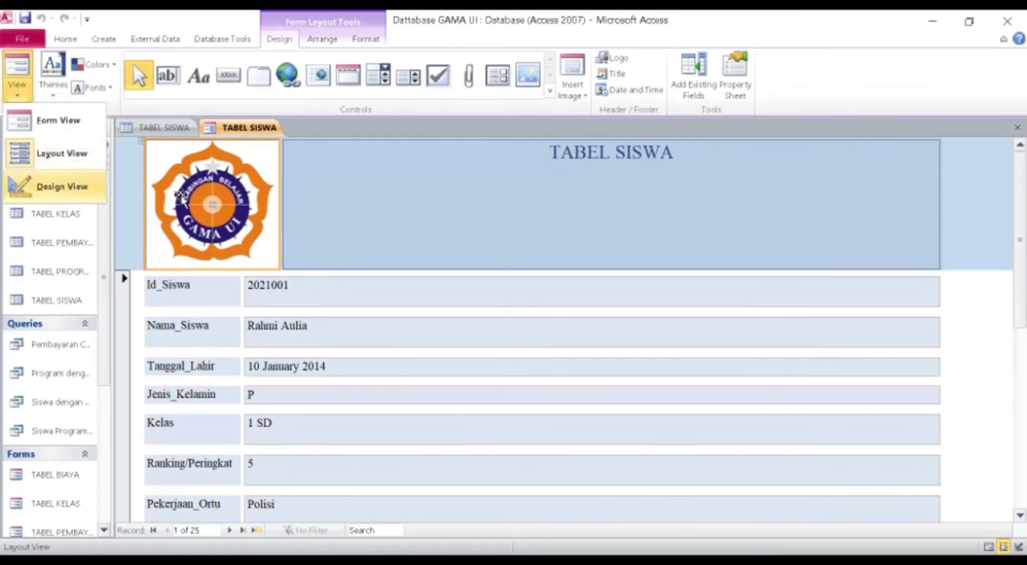
pyautogui.click(62, 185)
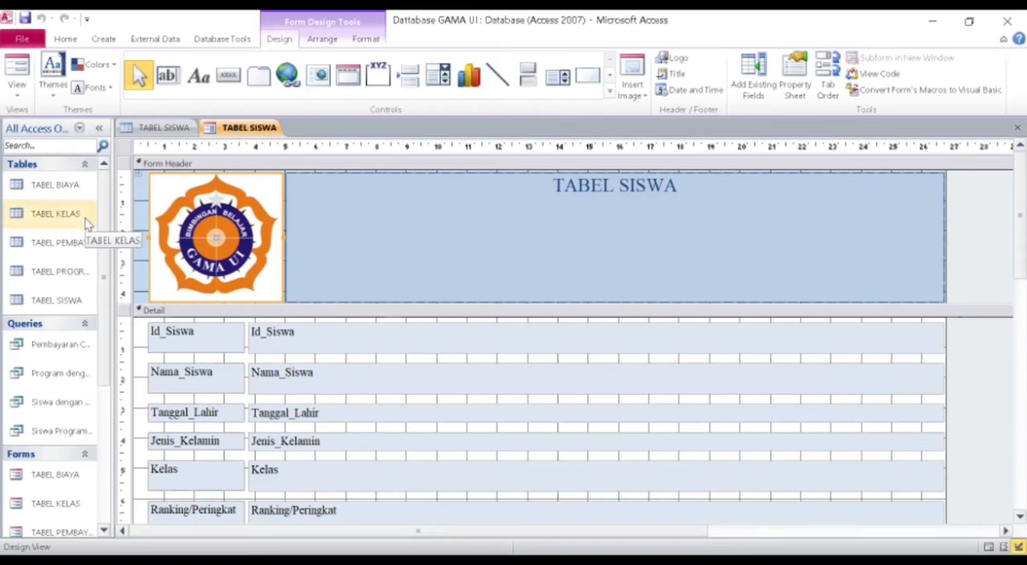
# Open the TABEL PROGRAM table, review the form creation commands, and open the saved TABEL PROGRAM form.
pyautogui.doubleClick(58, 271)
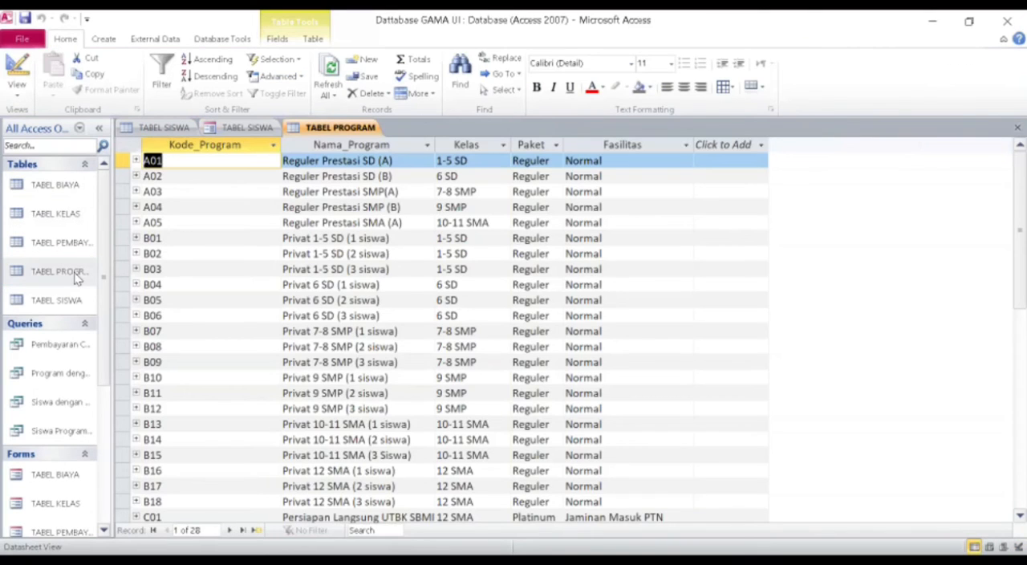
pyautogui.click(105, 39)
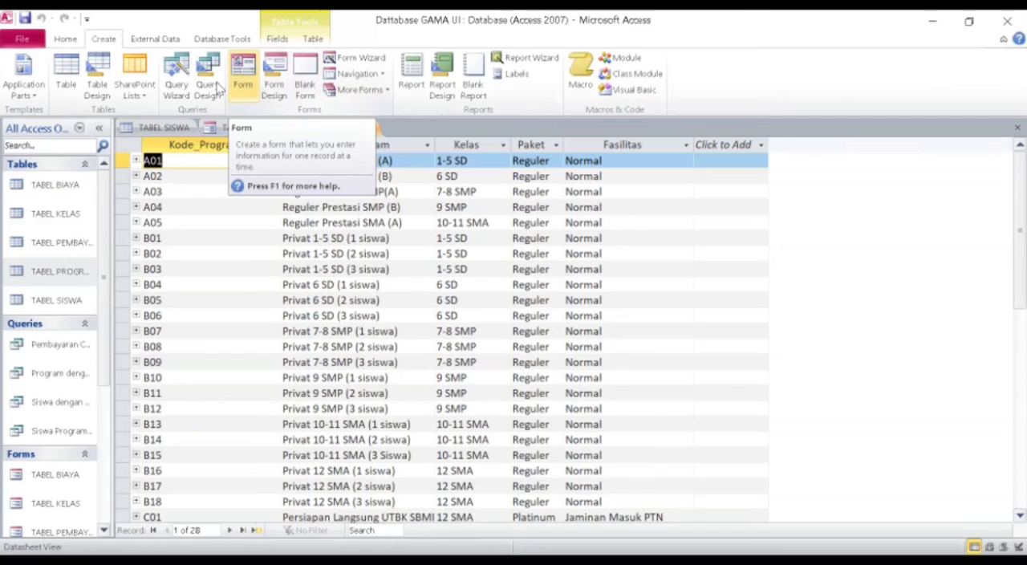
pyautogui.scroll(-2, 106, 386)
pyautogui.scroll(-2, 106, 386)
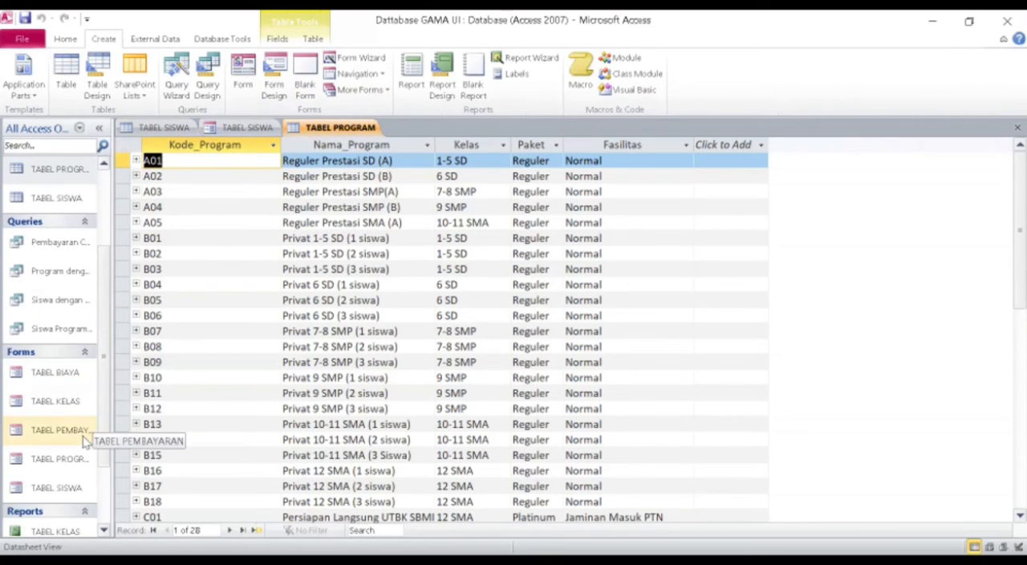
pyautogui.doubleClick(71, 462)
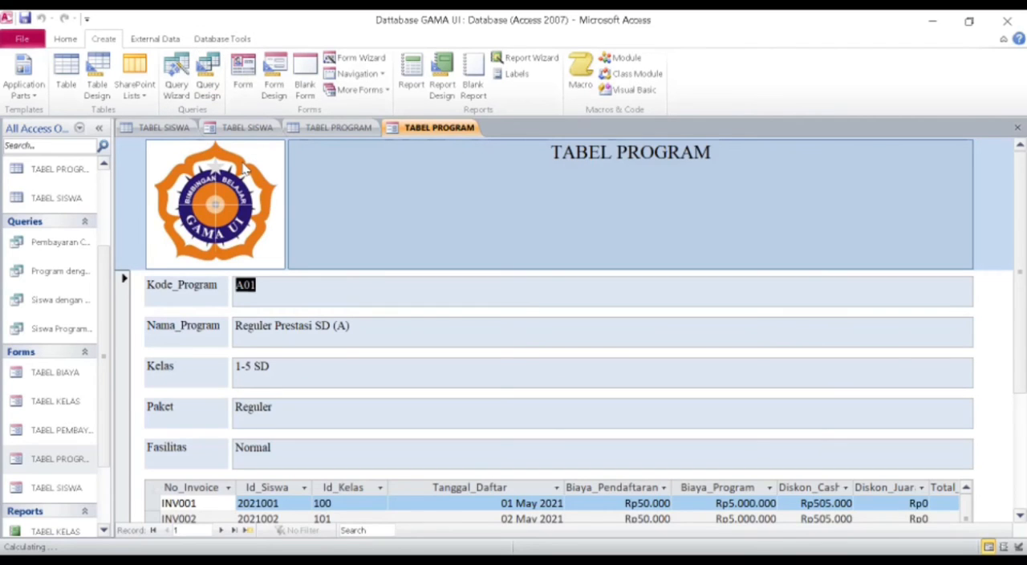
# Generate a new form from TABEL PROGRAM, compare it with the saved TABEL PROGRAM form, and close the new one.
pyautogui.click(242, 78)
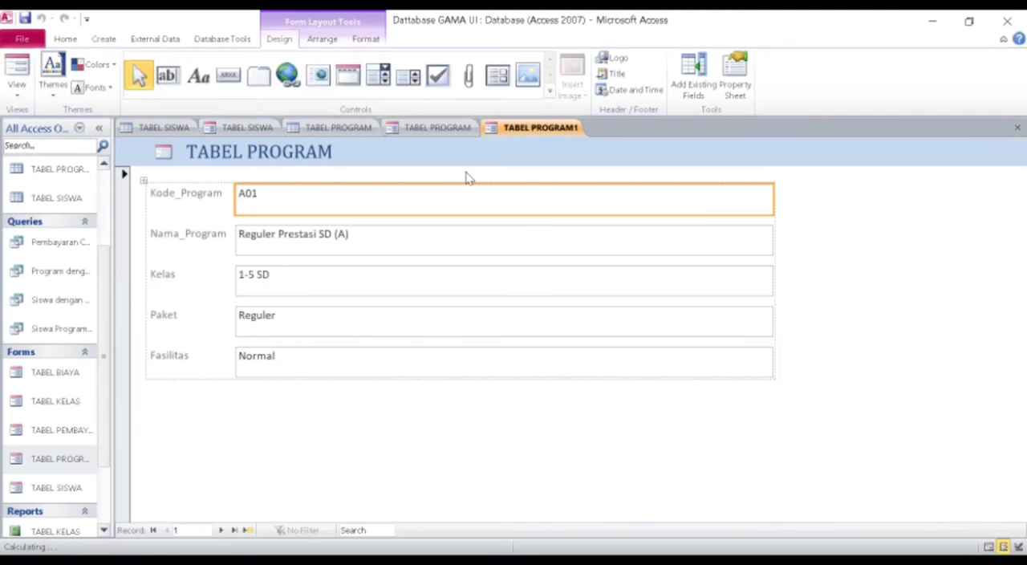
pyautogui.click(448, 132)
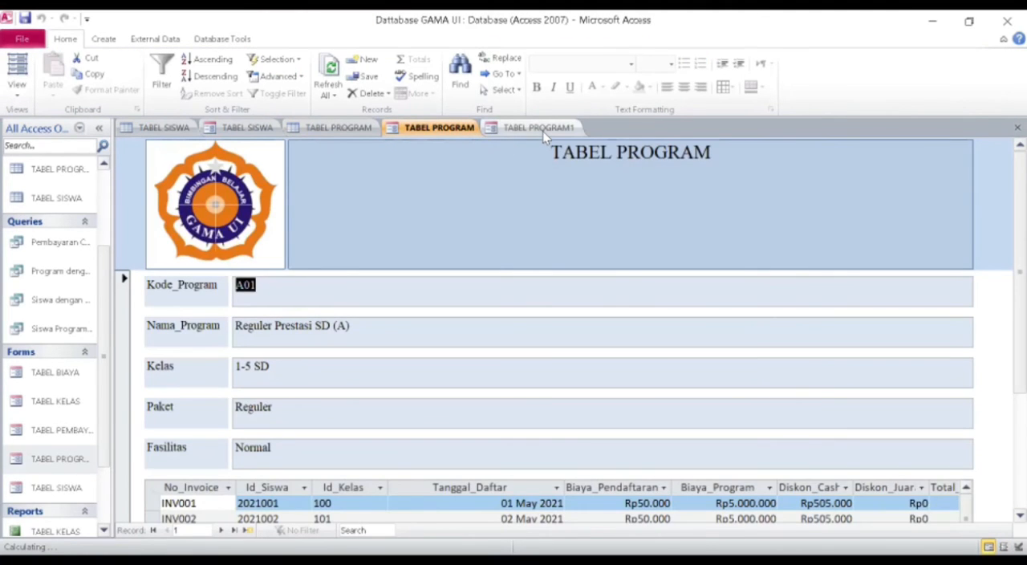
pyautogui.click(542, 131)
pyautogui.rightClick(545, 131)
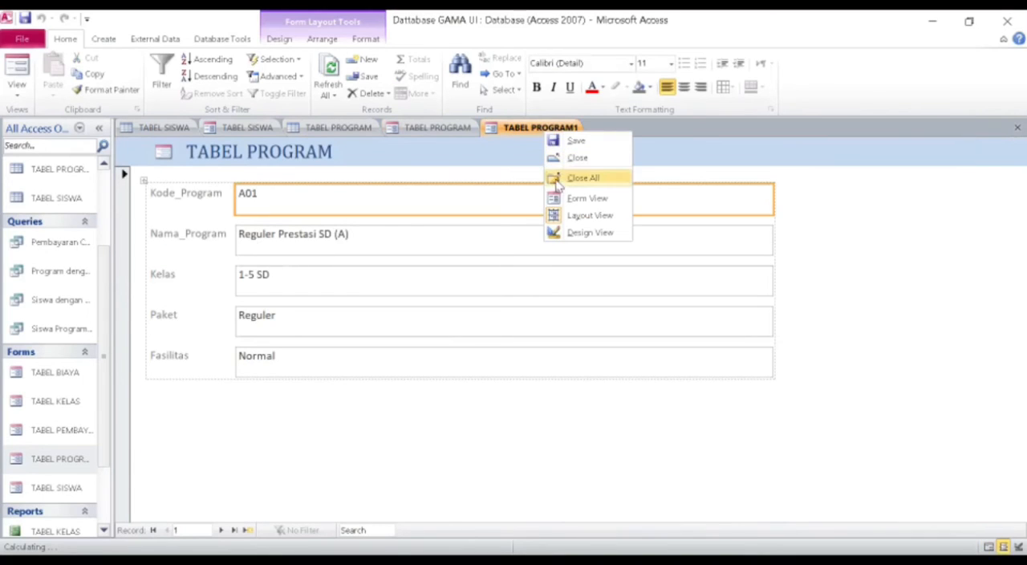
pyautogui.click(558, 160)
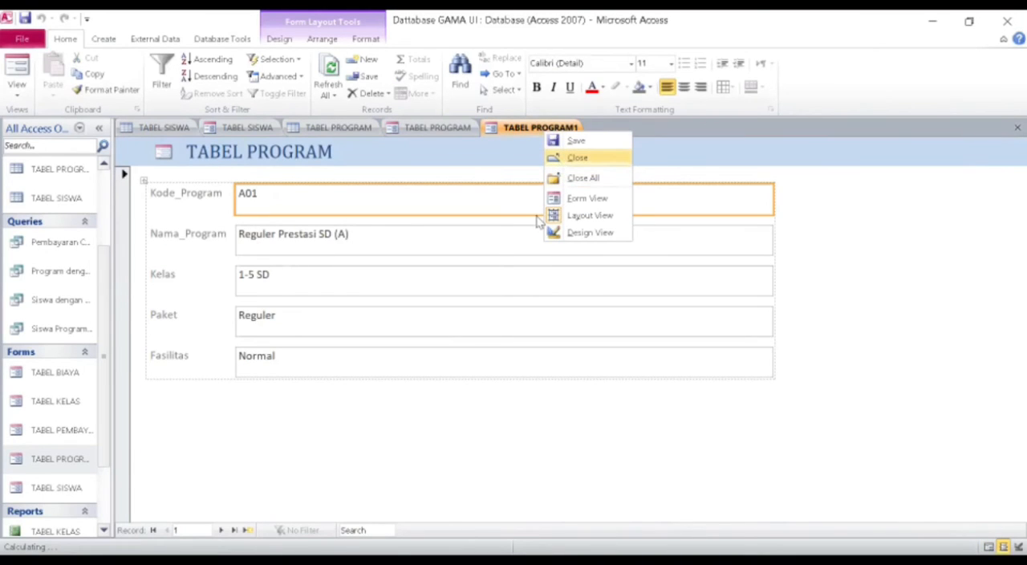
pyautogui.press('Return')
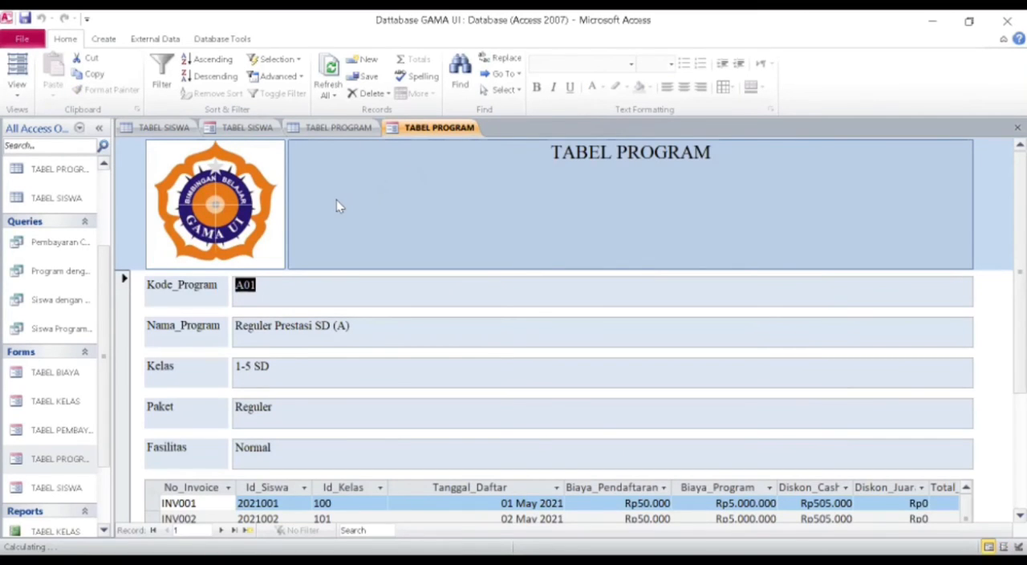
# Open the TABEL KELAS table, bring up the form creation commands, and open the saved TABEL KELAS form.
pyautogui.scroll(2, 102, 221)
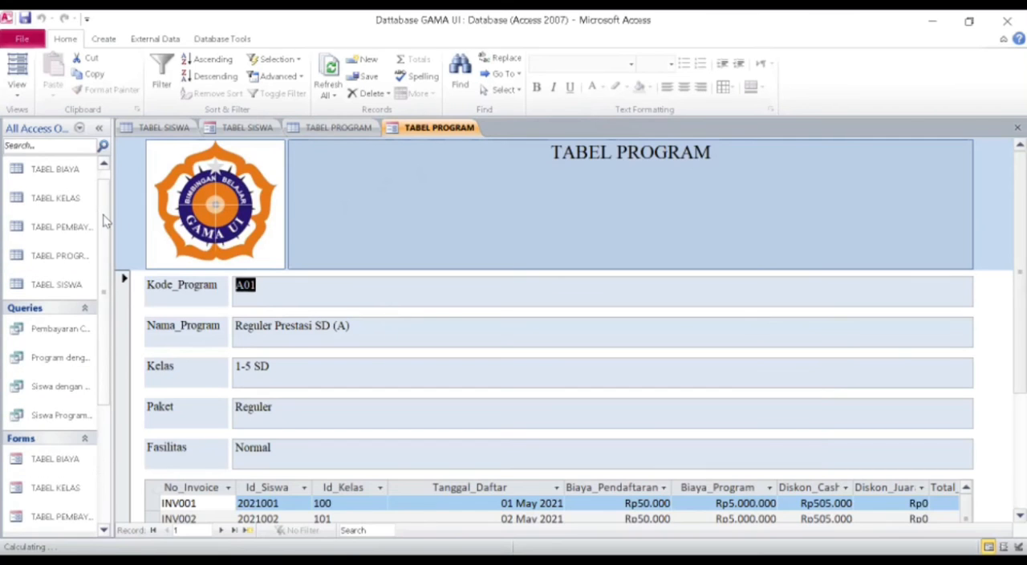
pyautogui.doubleClick(56, 198)
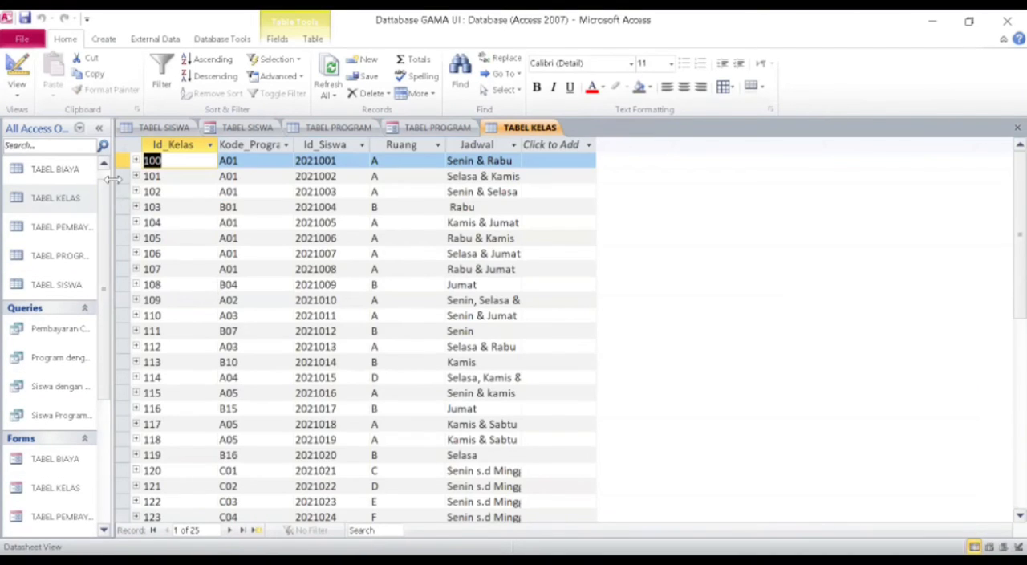
pyautogui.click(104, 38)
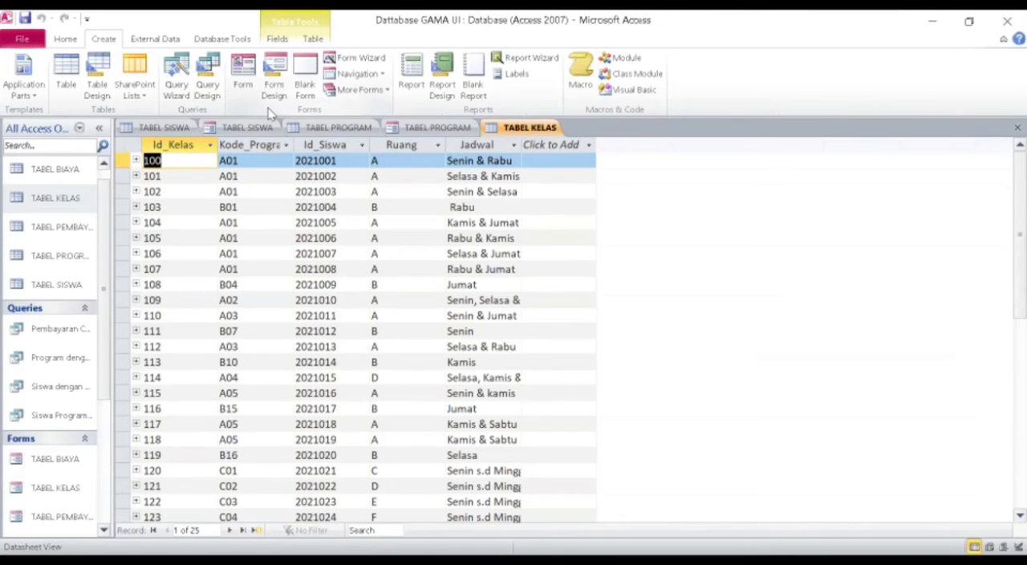
pyautogui.click(55, 233)
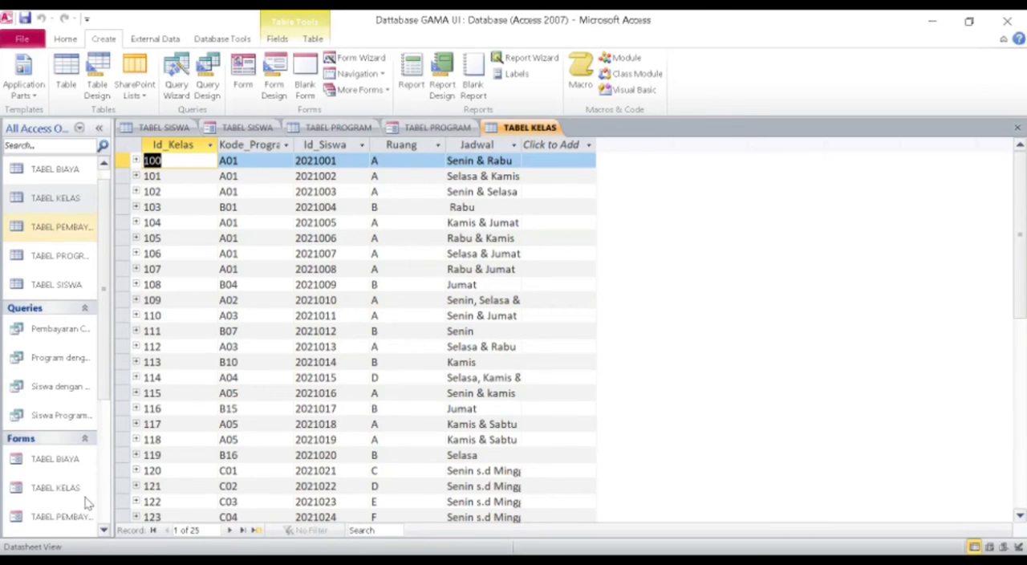
pyautogui.scroll(-3, 87, 503)
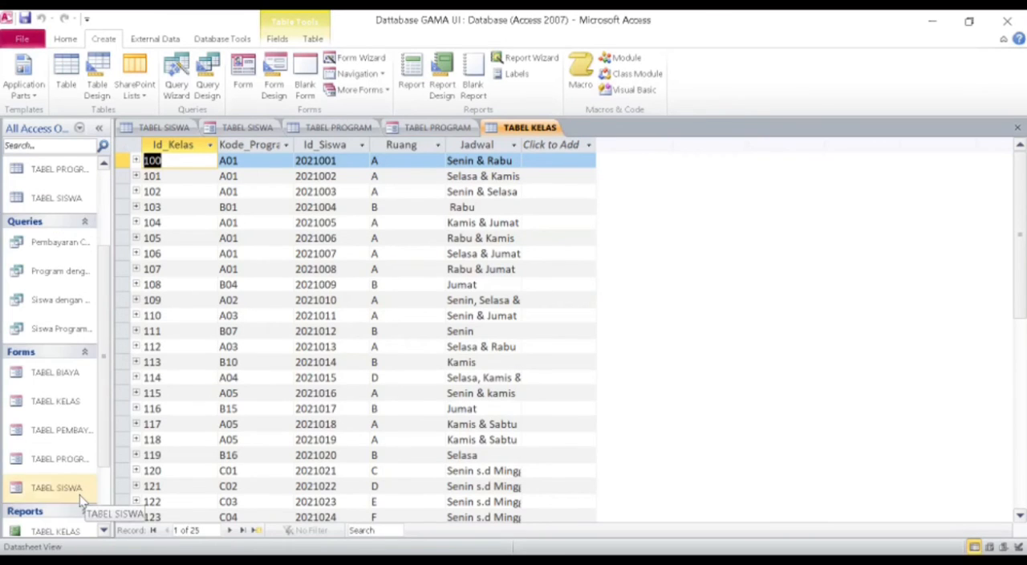
pyautogui.doubleClick(81, 402)
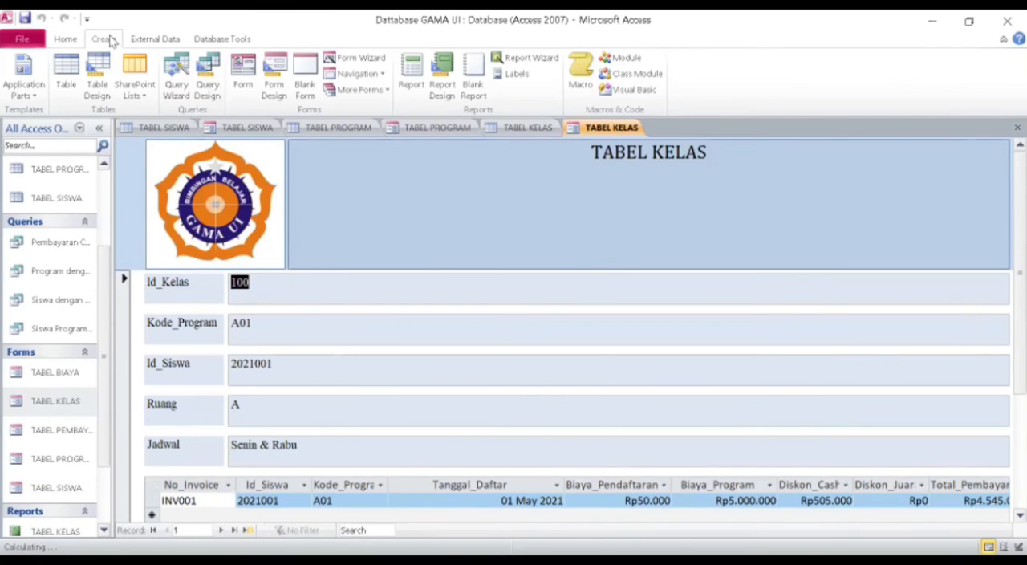
# Display the TABEL KELAS form in Layout View and switch it to Design View.
pyautogui.click(74, 39)
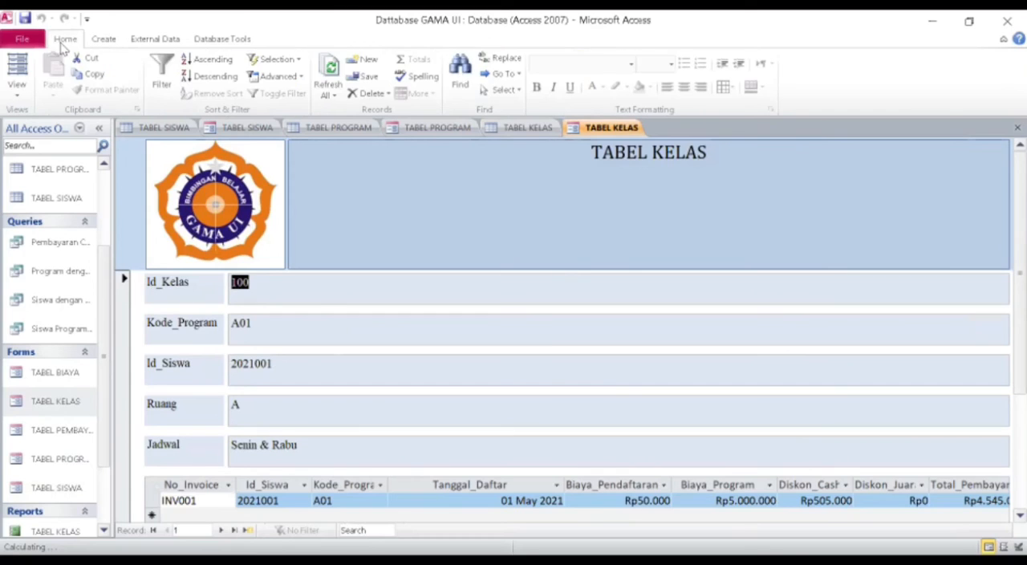
pyautogui.click(24, 95)
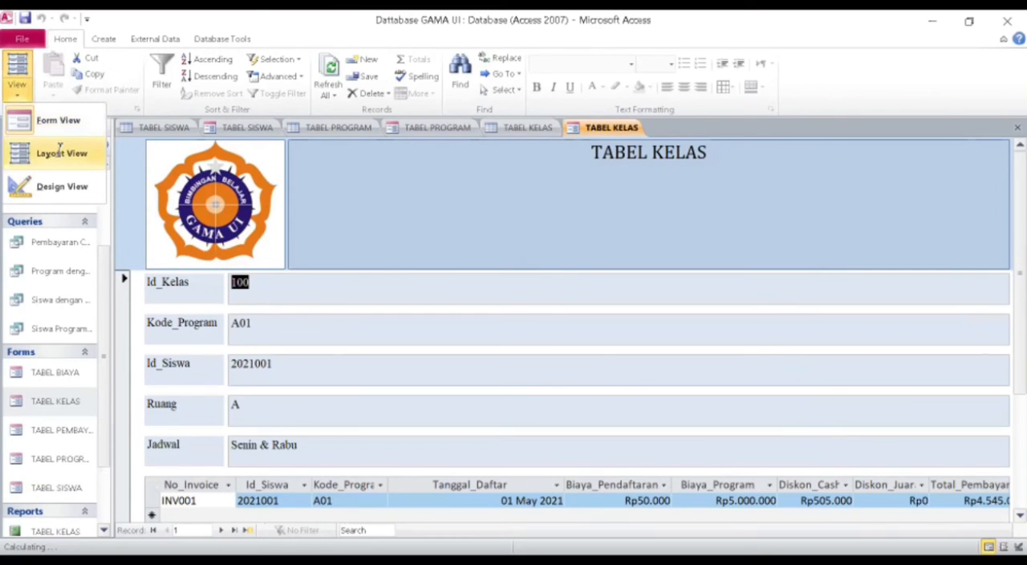
pyautogui.click(60, 149)
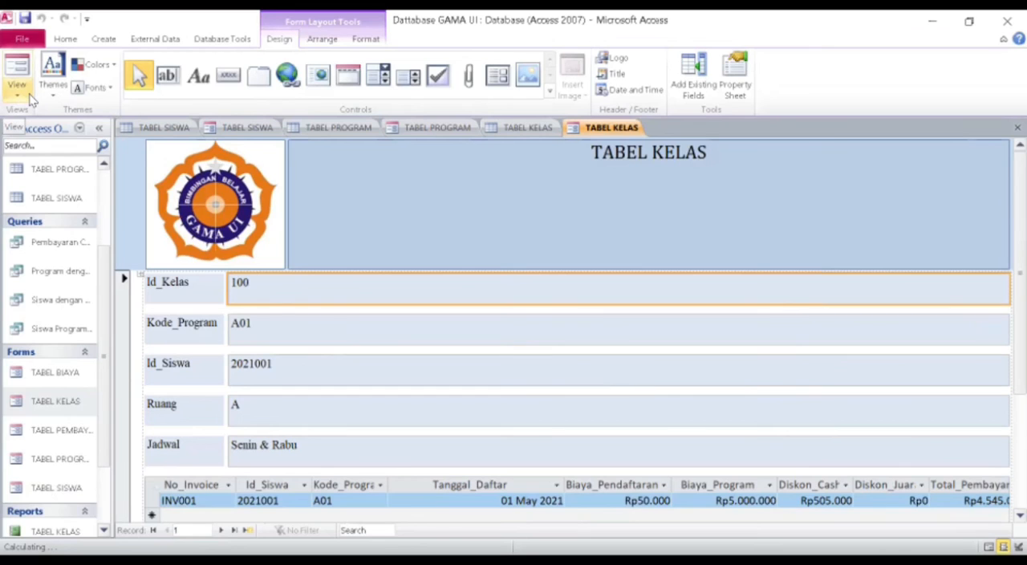
pyautogui.click(29, 95)
pyautogui.click(51, 187)
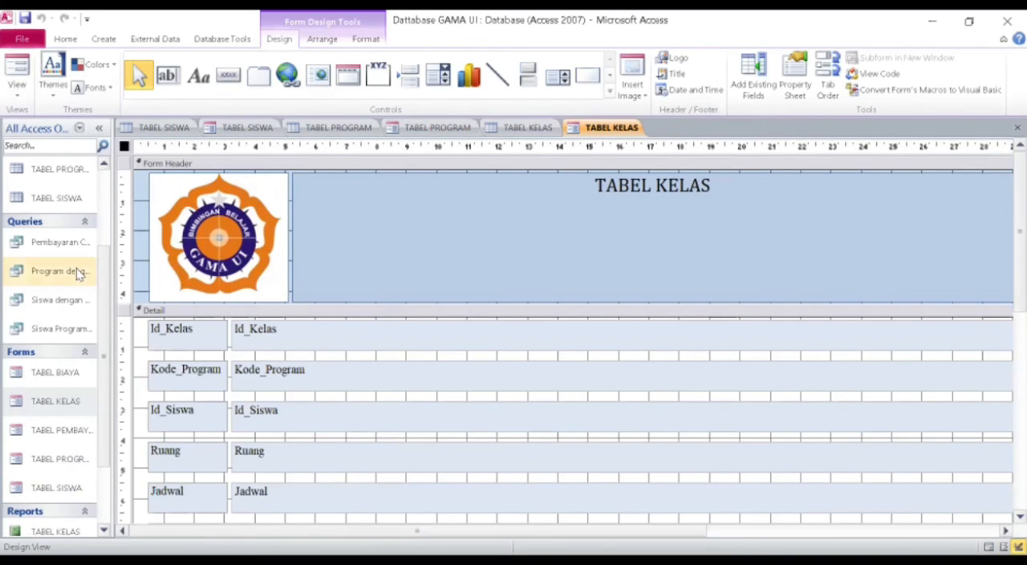
# Open the TABEL BIAYA table, bring up the form creation commands, and open the saved TABEL BIAYA form.
pyautogui.scroll(1, 78, 274)
pyautogui.click(88, 178)
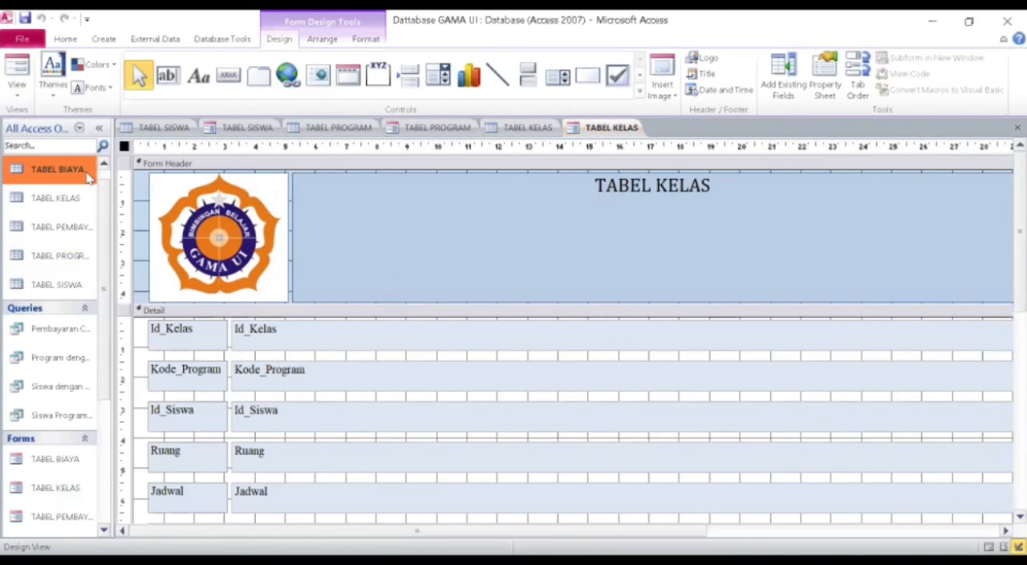
pyautogui.doubleClick(89, 179)
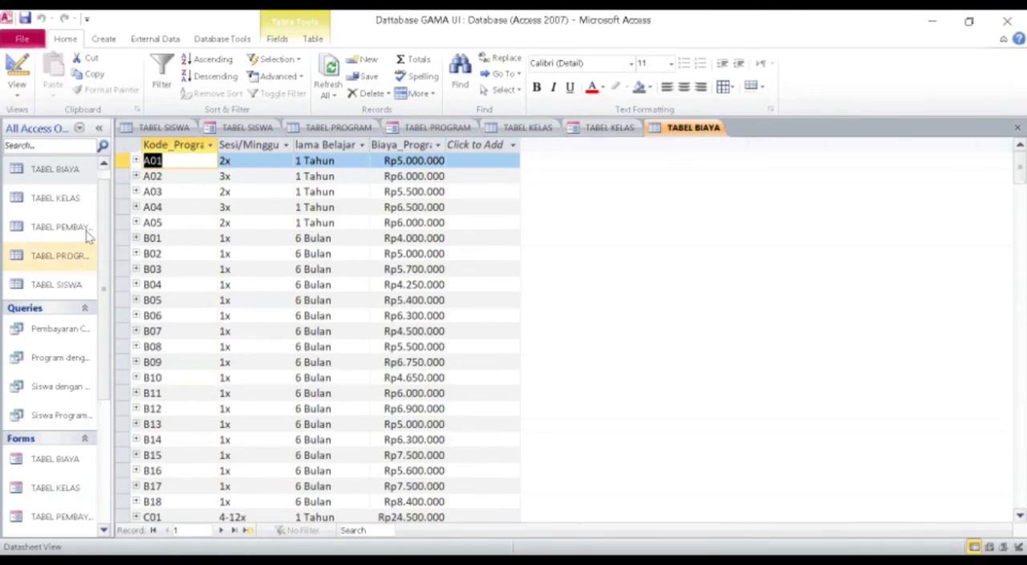
pyautogui.click(108, 39)
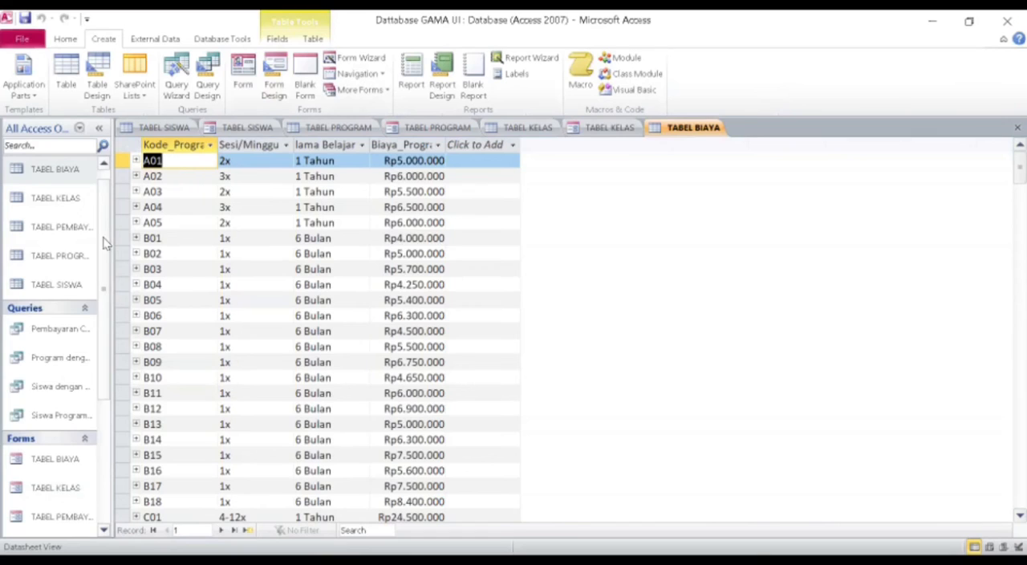
pyautogui.scroll(-1, 102, 240)
pyautogui.scroll(-2, 101, 240)
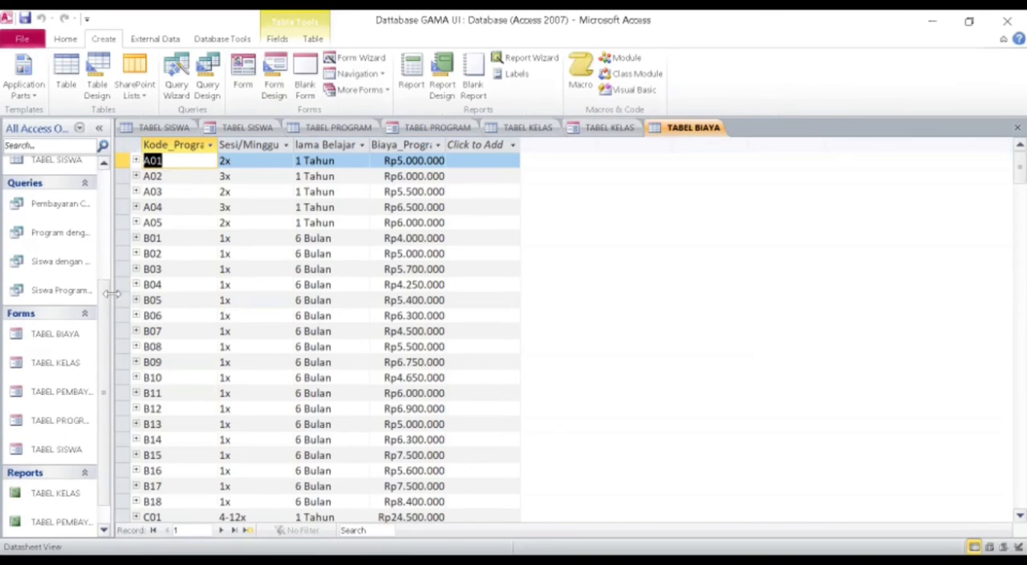
pyautogui.click(73, 334)
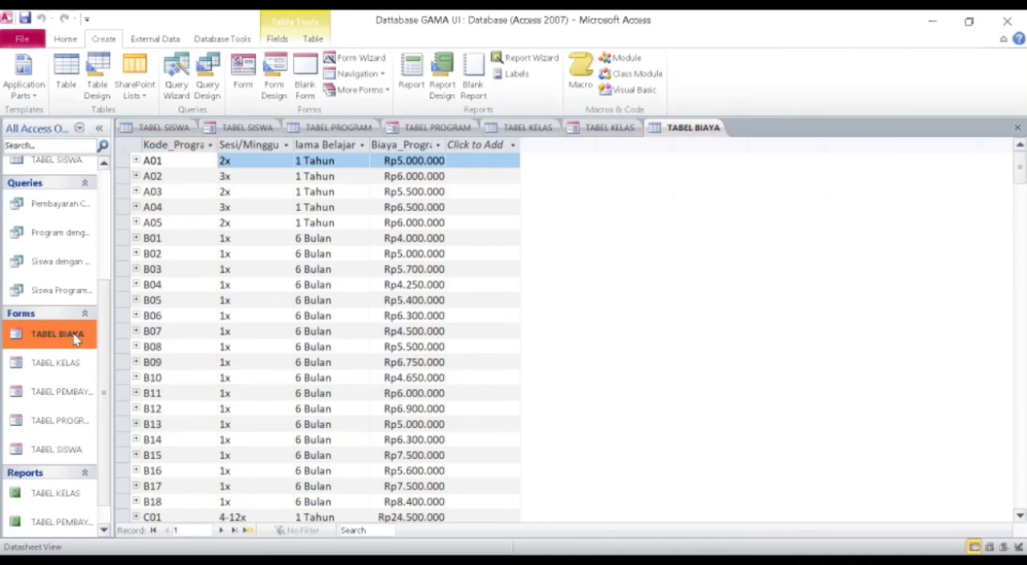
pyautogui.doubleClick(73, 333)
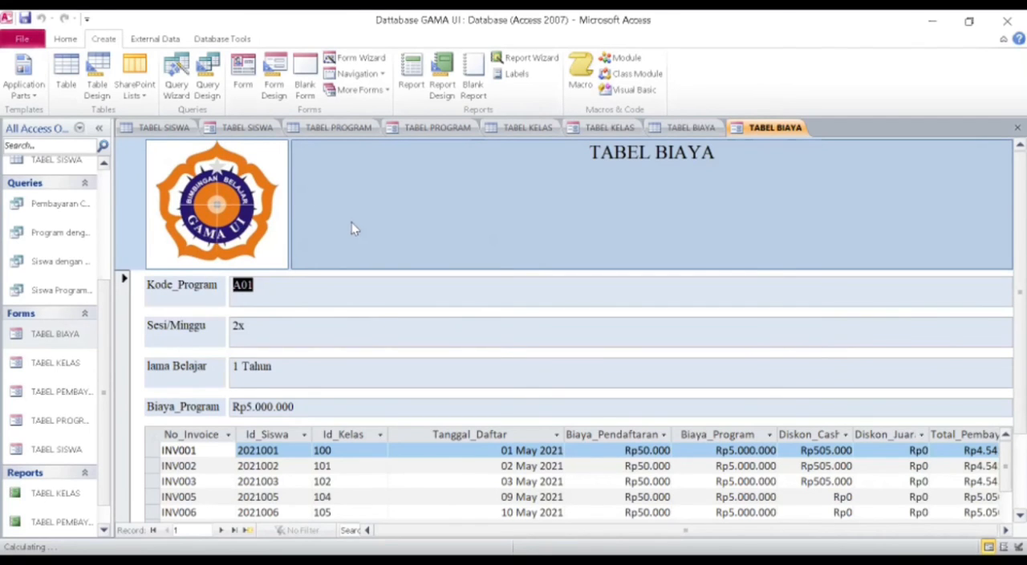
# Open the TABEL PEMBAYARAN table, look through its records, and open the saved TABEL PEMBAYARAN form.
pyautogui.scroll(3, 48, 281)
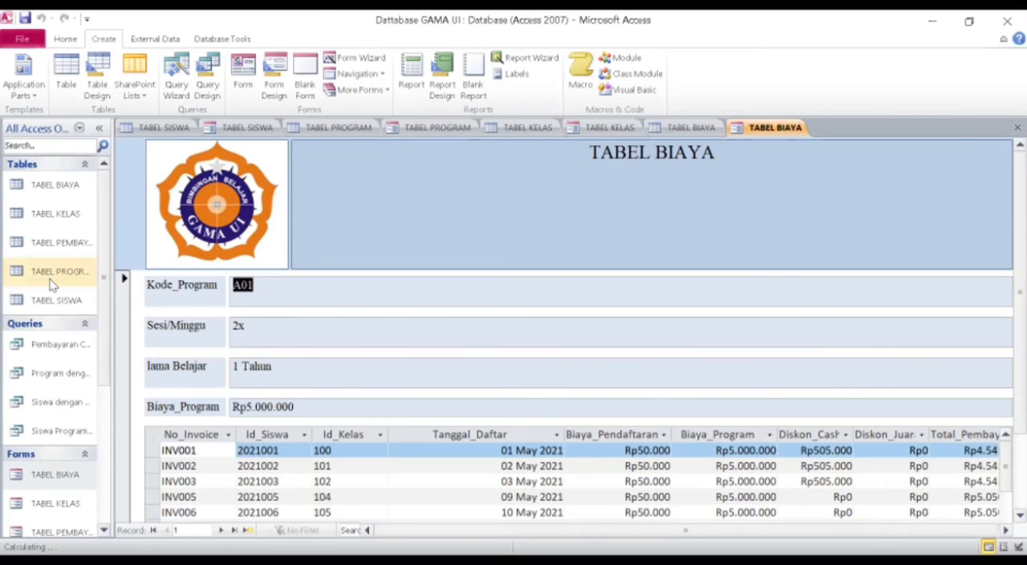
pyautogui.click(83, 252)
pyautogui.doubleClick(84, 252)
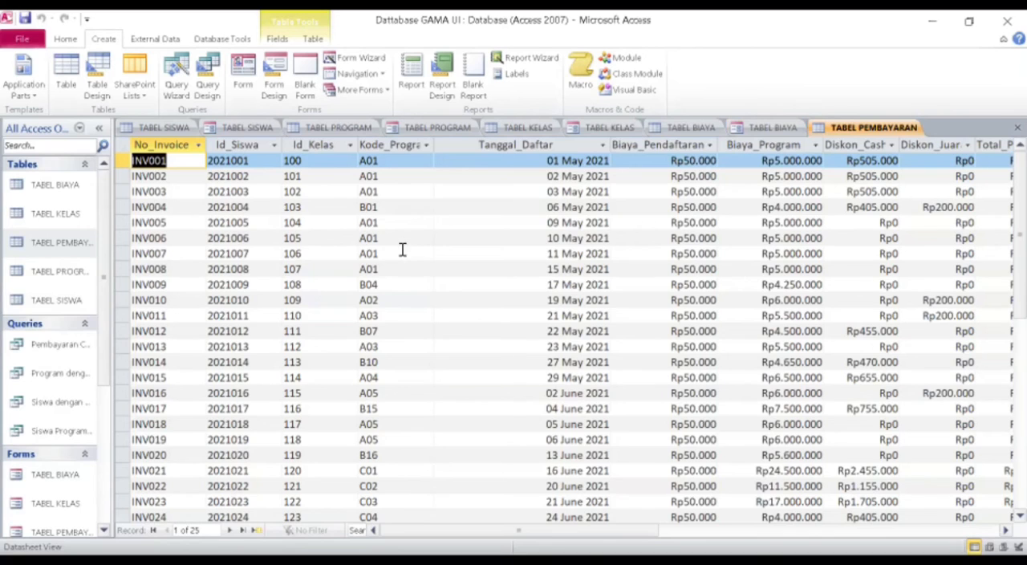
pyautogui.scroll(-1, 356, 278)
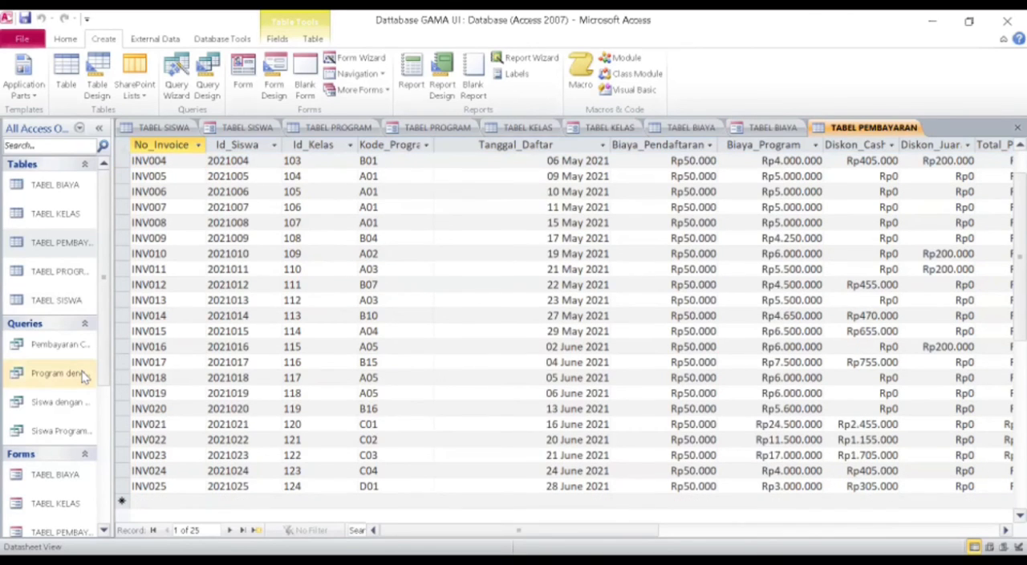
pyautogui.scroll(-1, 84, 374)
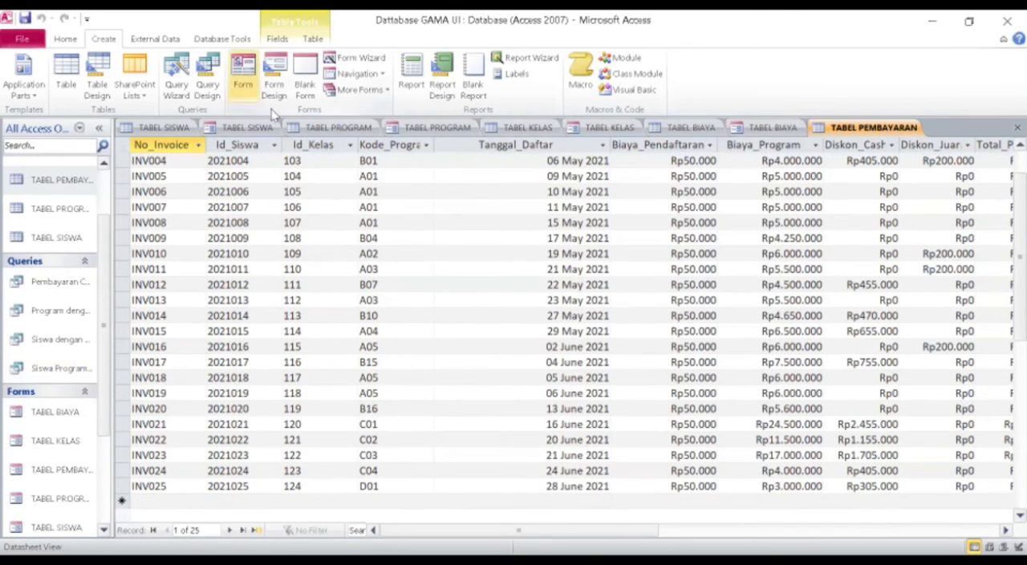
pyautogui.scroll(-1, 58, 313)
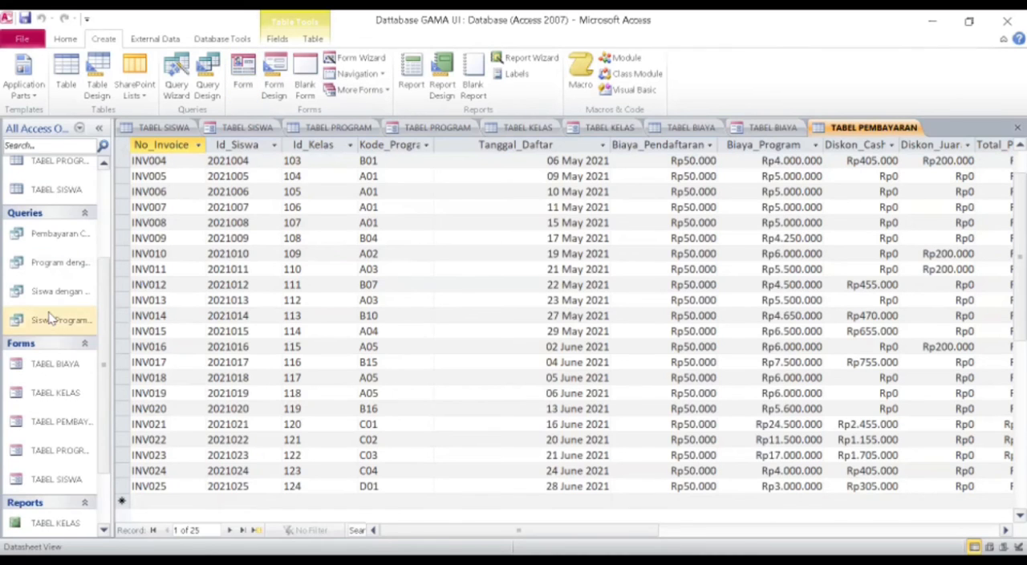
pyautogui.click(65, 423)
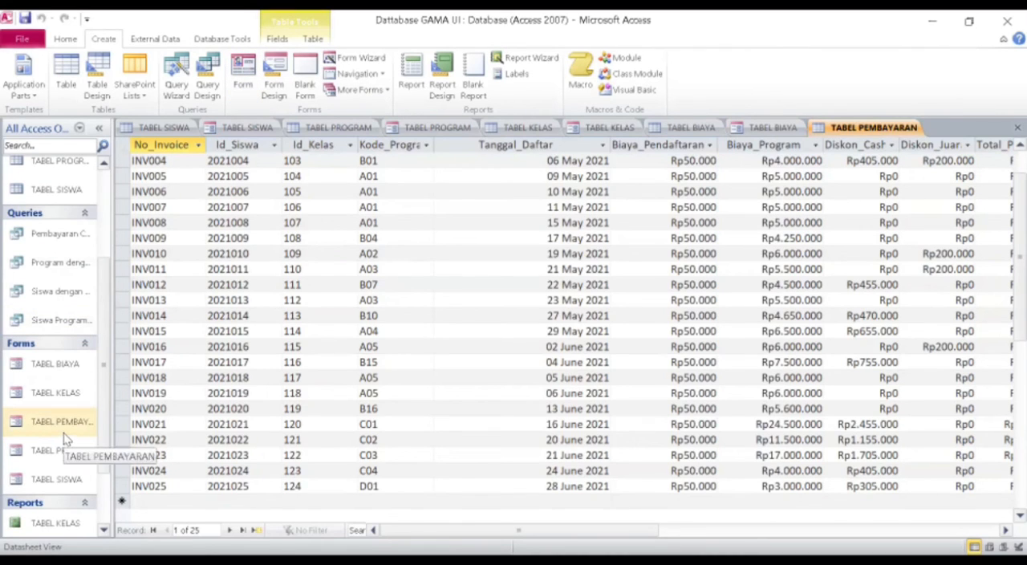
pyautogui.doubleClick(66, 438)
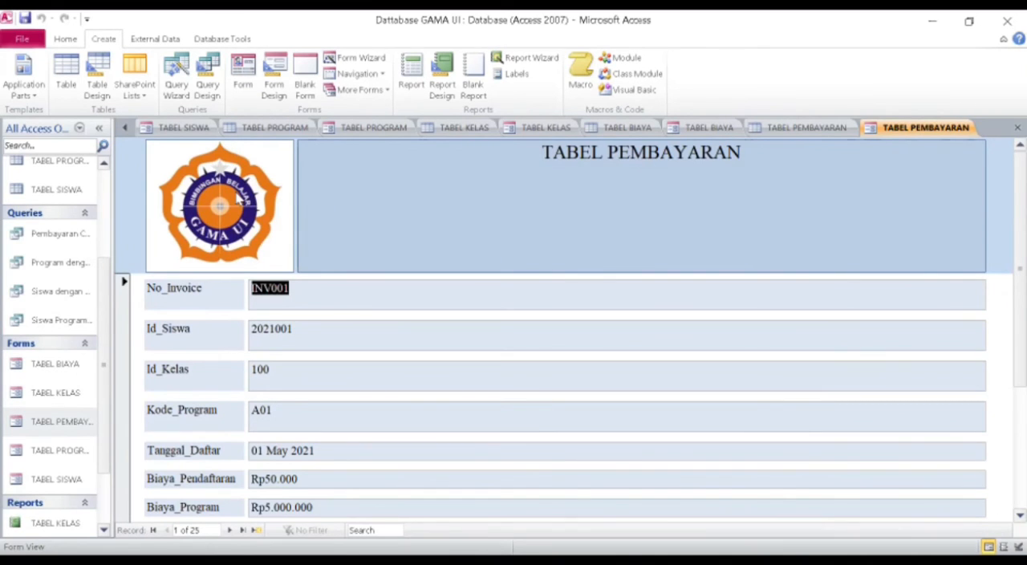
# Switch the TABEL PEMBAYARAN form to Layout View, select its header logo, and view the images available for insertion.
pyautogui.click(63, 39)
pyautogui.click(13, 96)
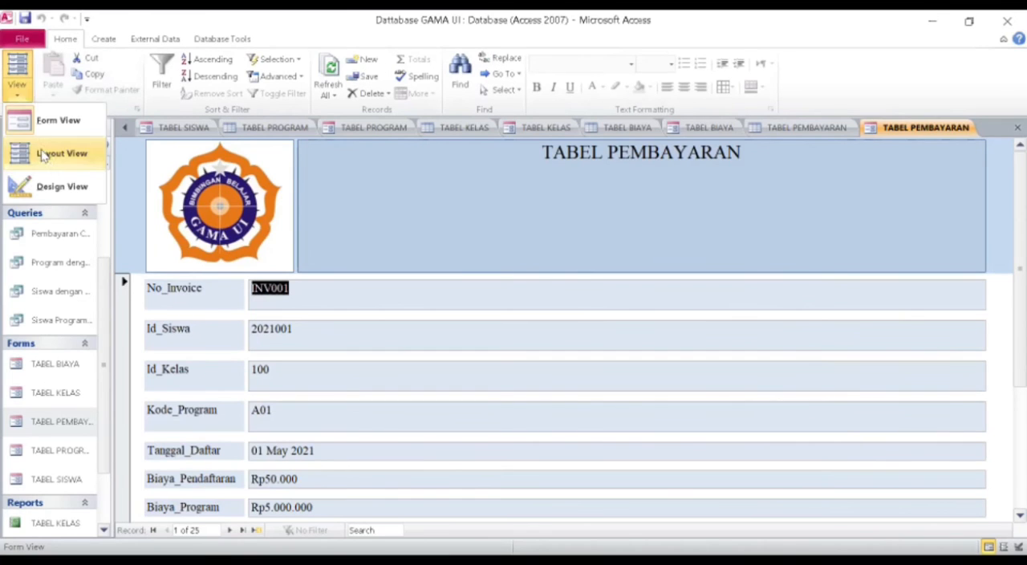
pyautogui.click(45, 161)
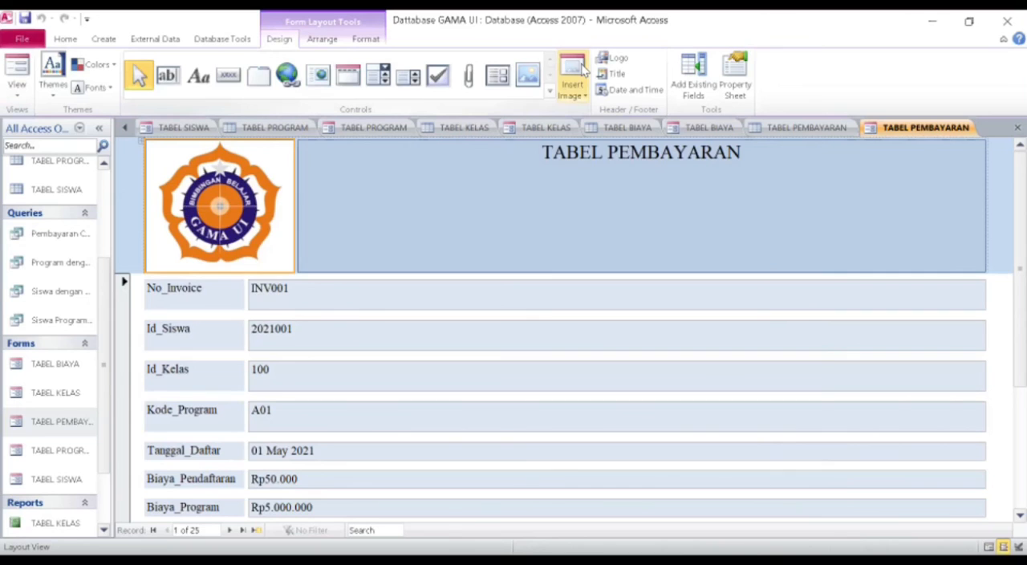
pyautogui.click(581, 74)
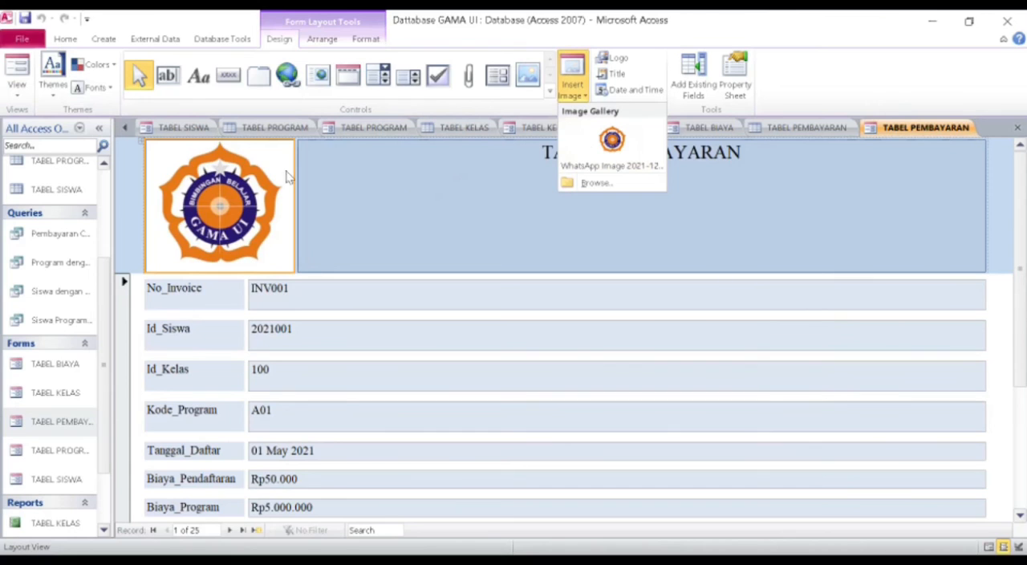
# Switch the TABEL PEMBAYARAN form to Design View and save it.
pyautogui.click(17, 84)
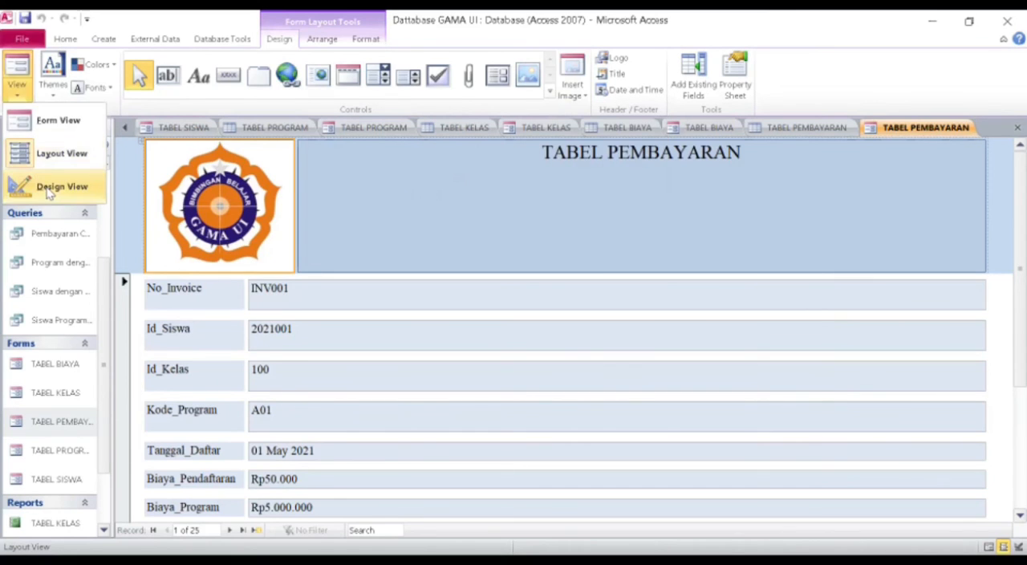
pyautogui.click(48, 189)
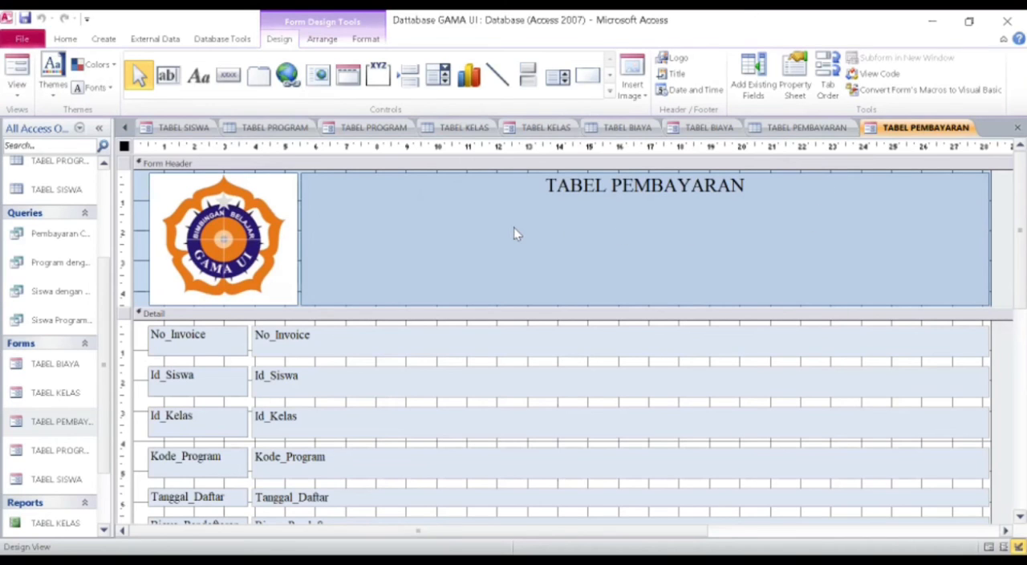
pyautogui.rightClick(922, 141)
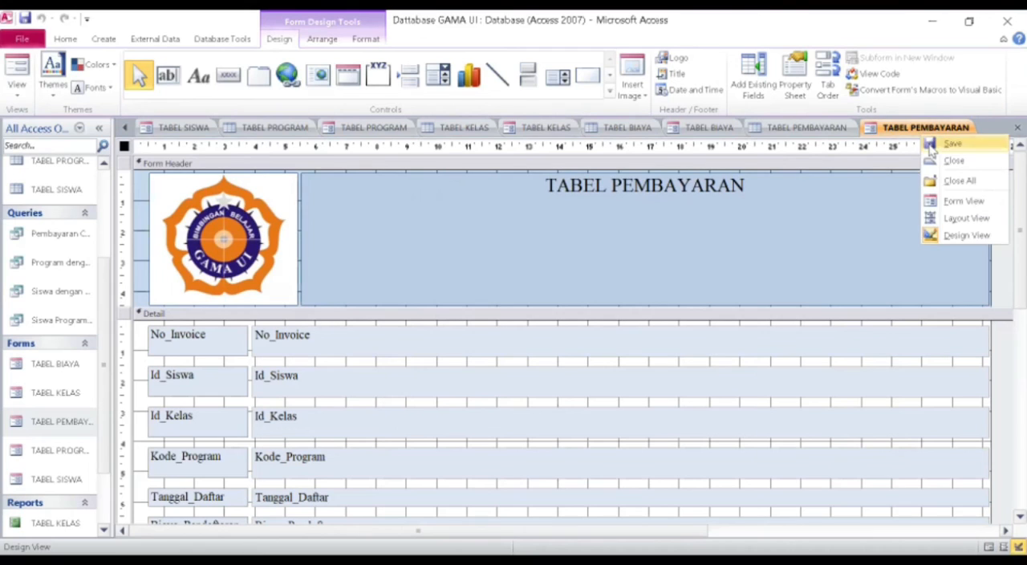
pyautogui.click(930, 147)
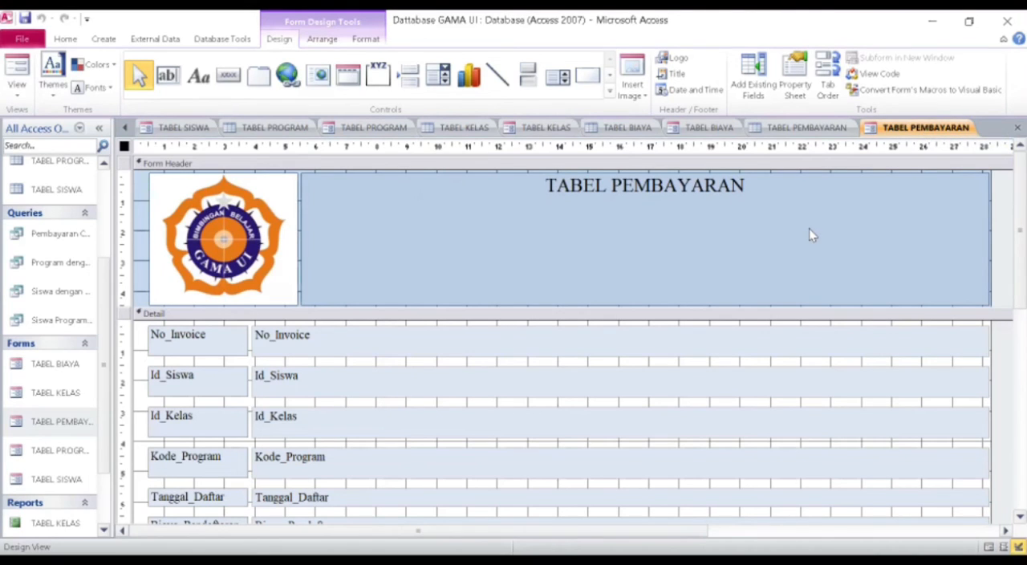